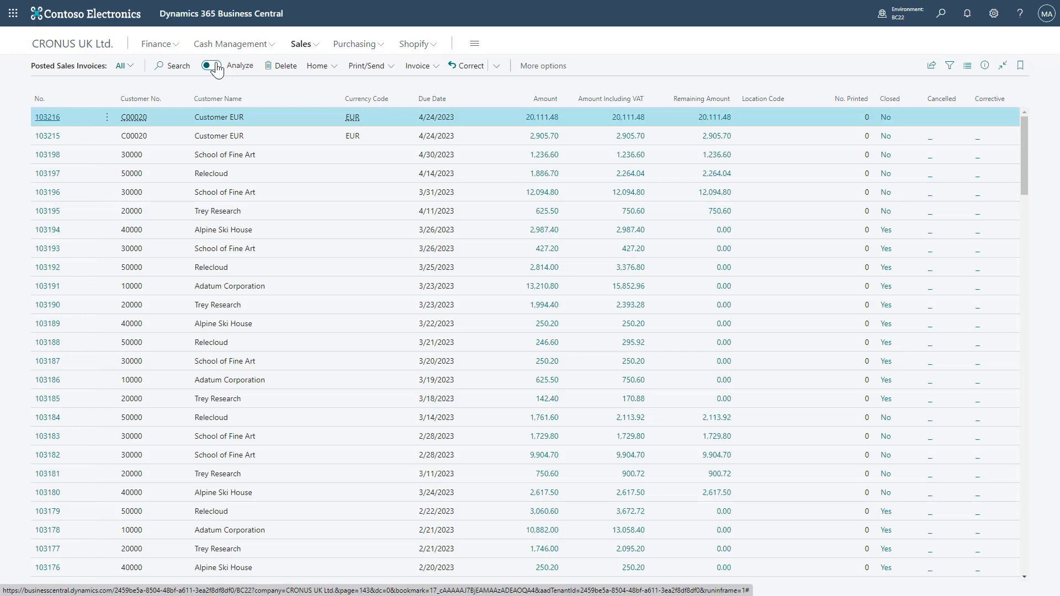
Step: Turn on Analyze mode for Posted Sales Invoices and show the Columns settings pane
{"action": "left_click", "coordinate": [212, 66]}
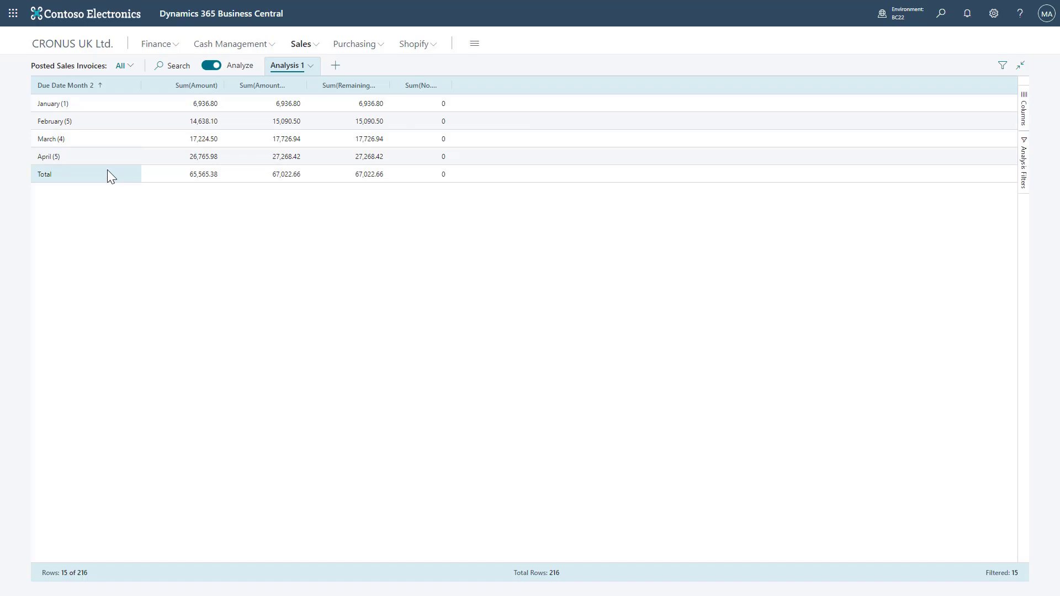
{"action": "left_click", "coordinate": [1024, 153]}
{"action": "left_click", "coordinate": [1024, 119]}
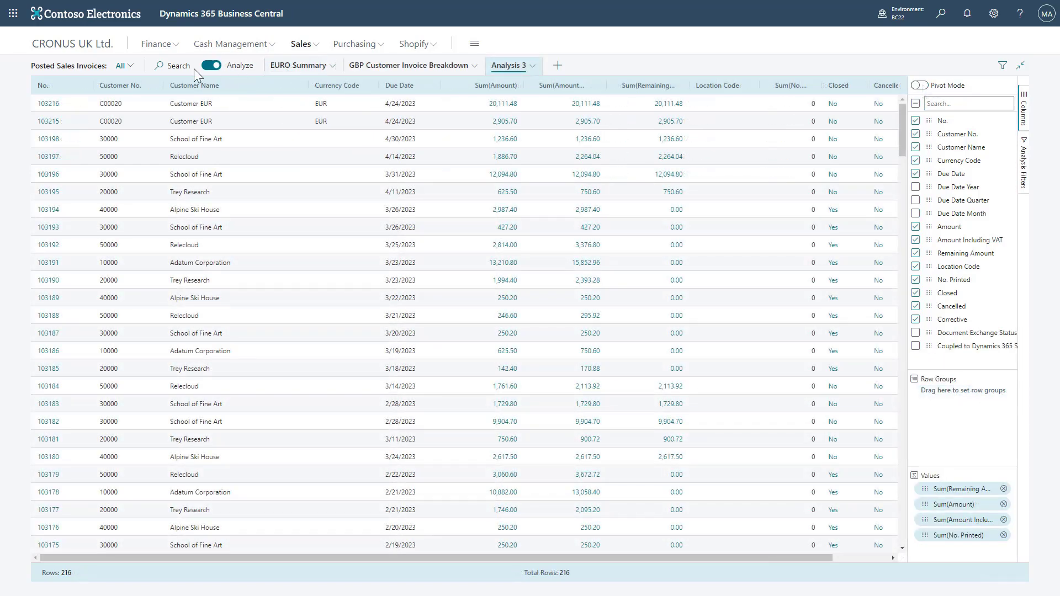
Step: In Feature Management, keep the Analysis mode feature enabled for All Users
{"action": "left_click", "coordinate": [937, 16]}
{"action": "type", "text": "feat"}
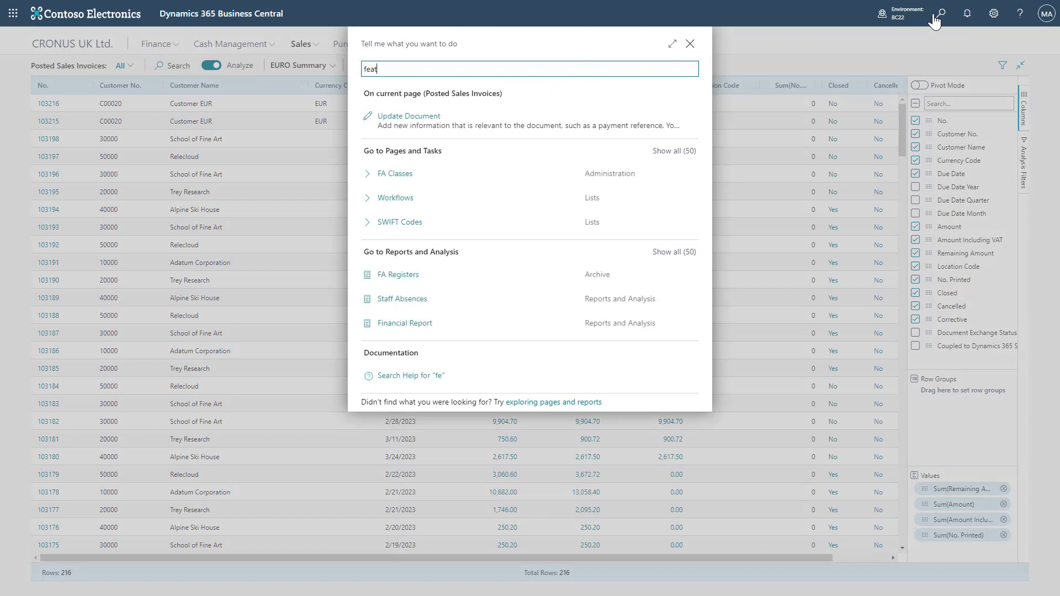
{"action": "type", "text": "ure managment"}
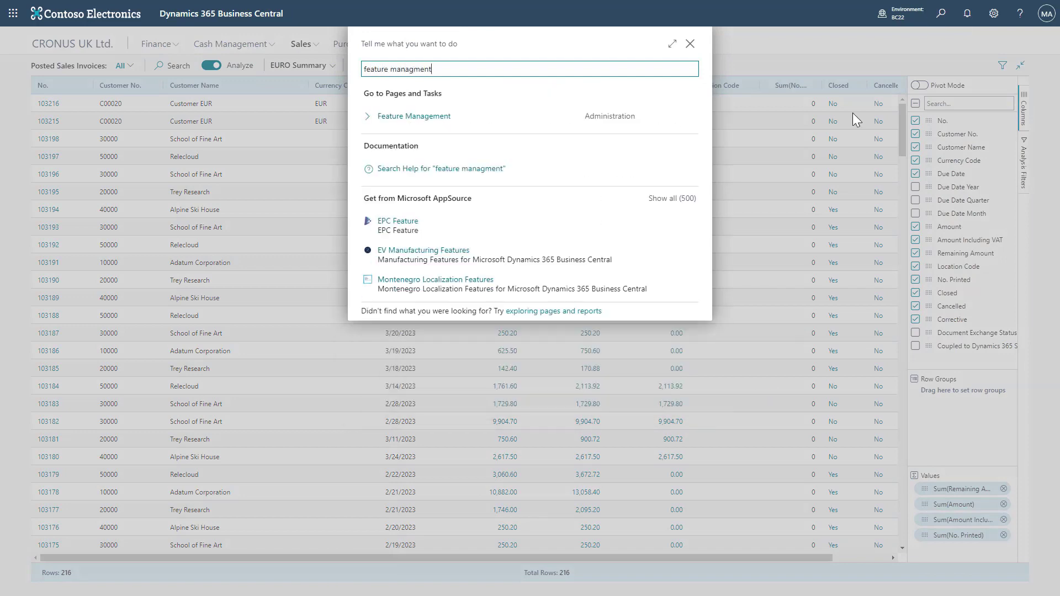
{"action": "left_click", "coordinate": [503, 127]}
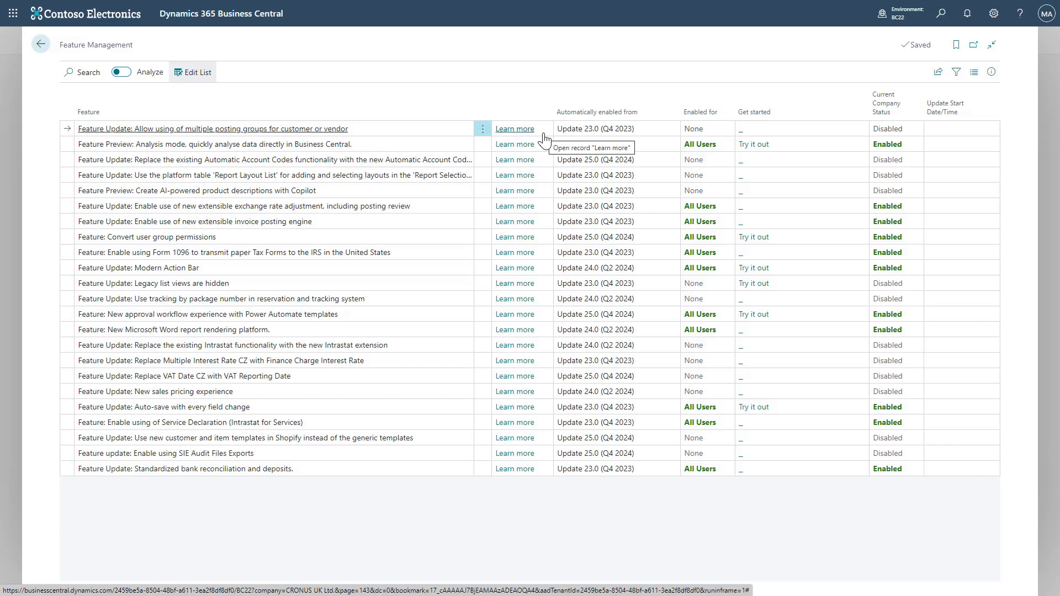
{"action": "left_click", "coordinate": [72, 142]}
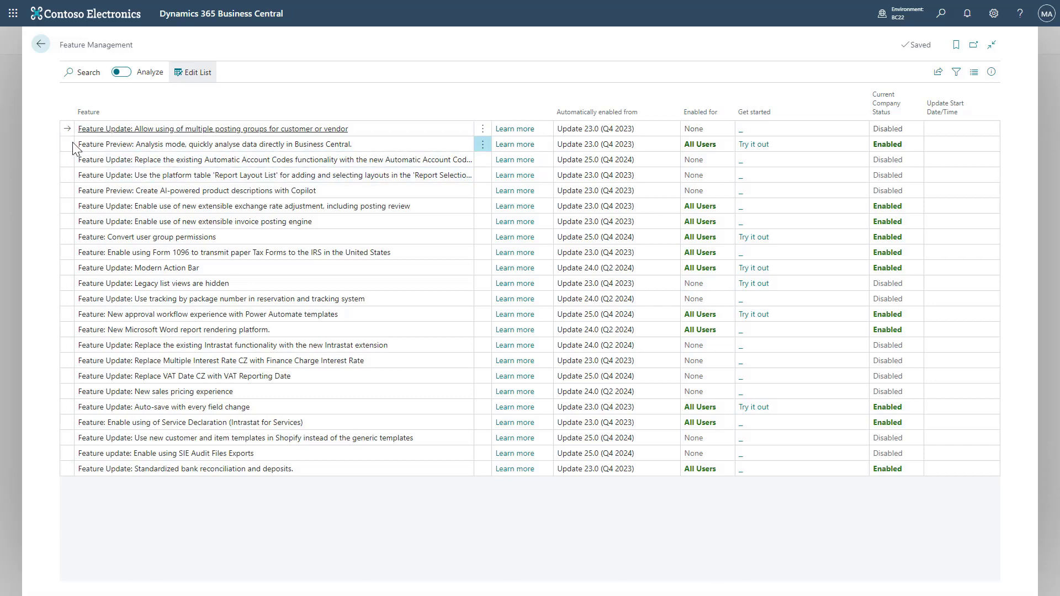
{"action": "left_click", "coordinate": [705, 144]}
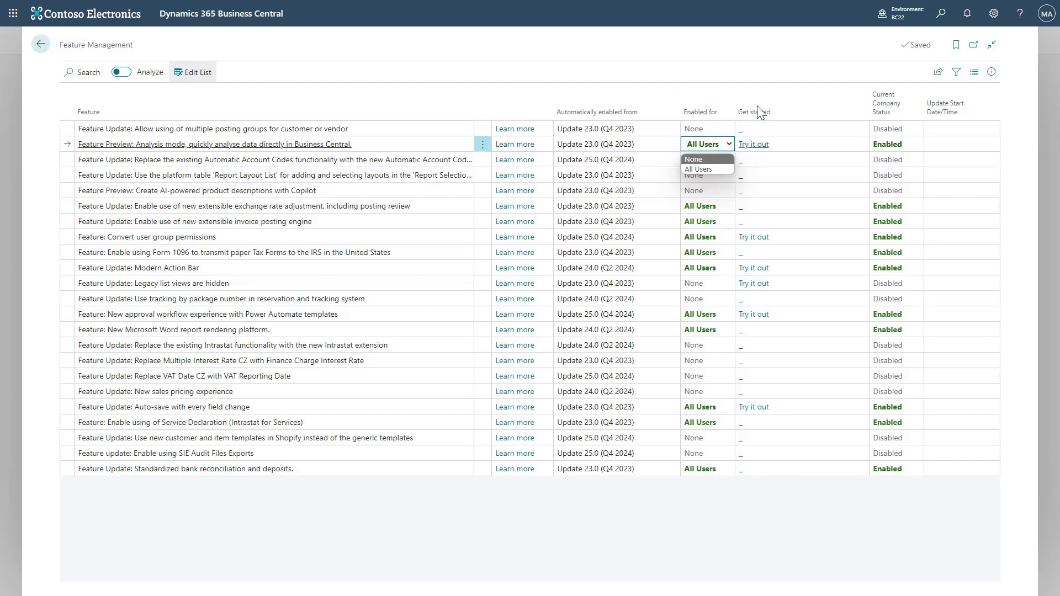
{"action": "left_click", "coordinate": [761, 77]}
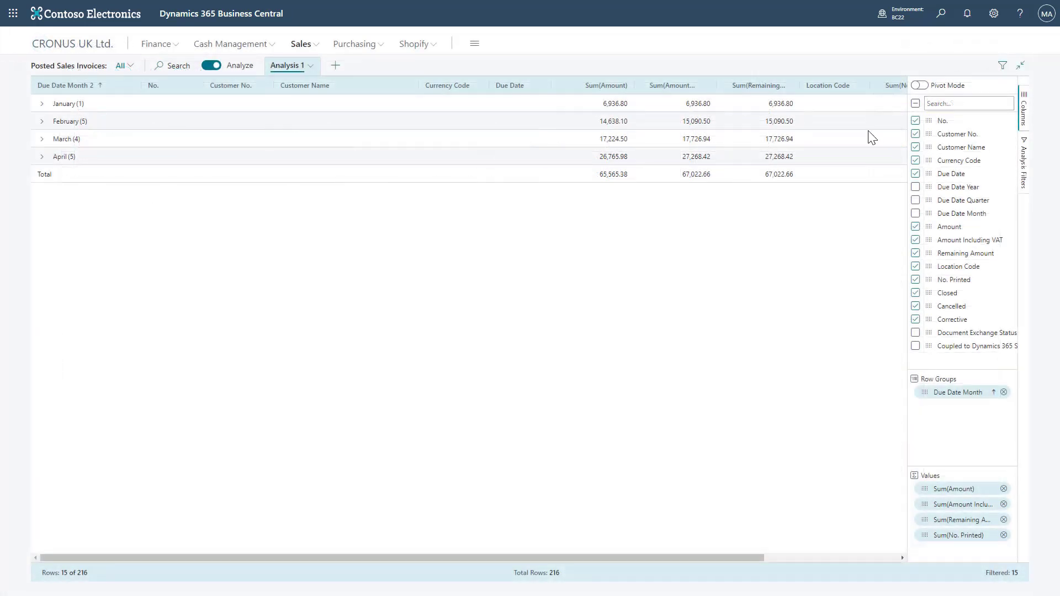
Step: Remove Sum(Amount) from the Values area of the due-month analysis
{"action": "mouse_move", "coordinate": [479, 556]}
{"action": "left_mouse_down"}
{"action": "mouse_move", "coordinate": [634, 542]}
{"action": "mouse_move", "coordinate": [475, 537]}
{"action": "left_mouse_up"}
{"action": "left_click", "coordinate": [1003, 489]}
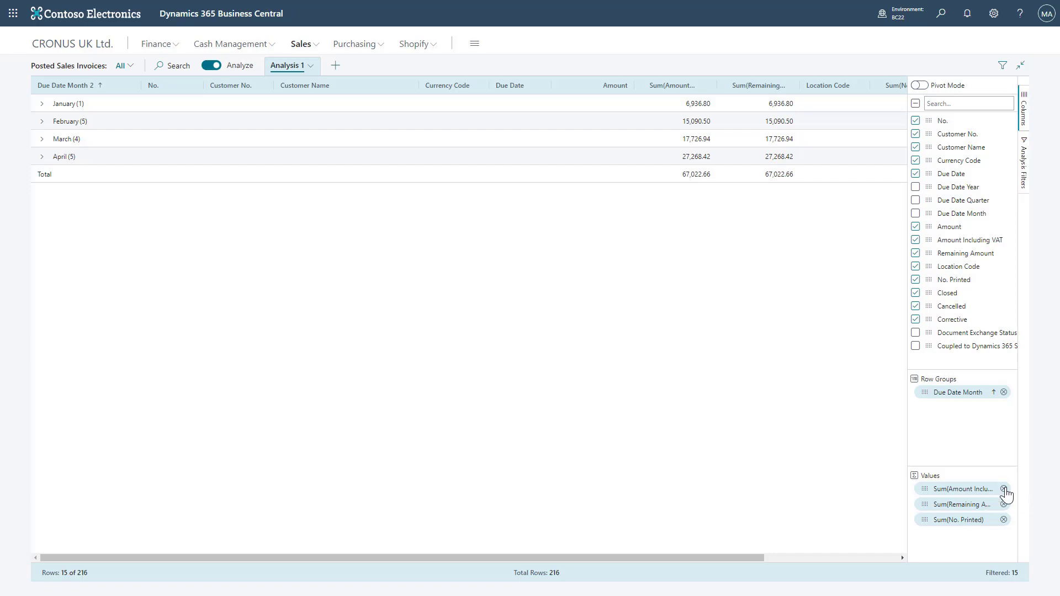
Step: Stop summing Amount Including VAT and No. Printed; hide Corrective, Cancelled, Closed, Location Code columns
{"action": "left_click", "coordinate": [1004, 489]}
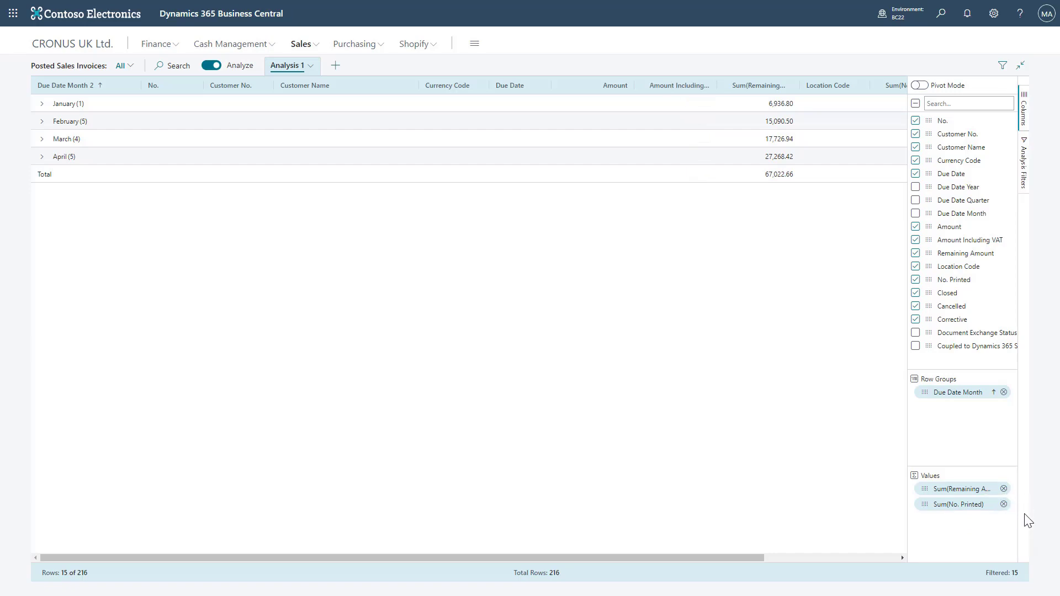
{"action": "left_click", "coordinate": [1003, 504]}
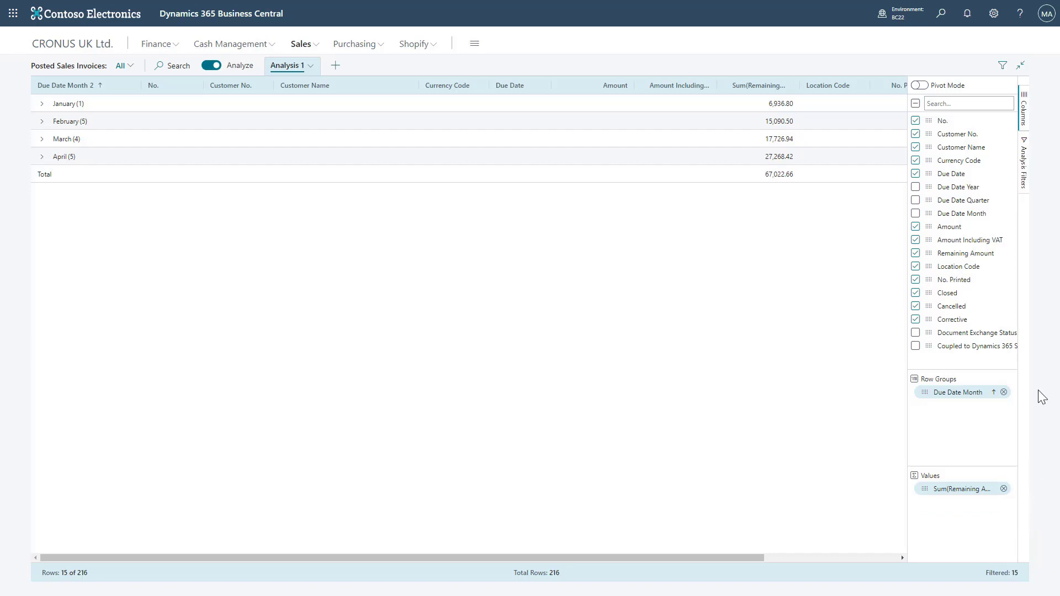
{"action": "left_click", "coordinate": [915, 318]}
{"action": "left_click", "coordinate": [915, 306]}
{"action": "left_click", "coordinate": [915, 293]}
{"action": "left_click", "coordinate": [915, 266]}
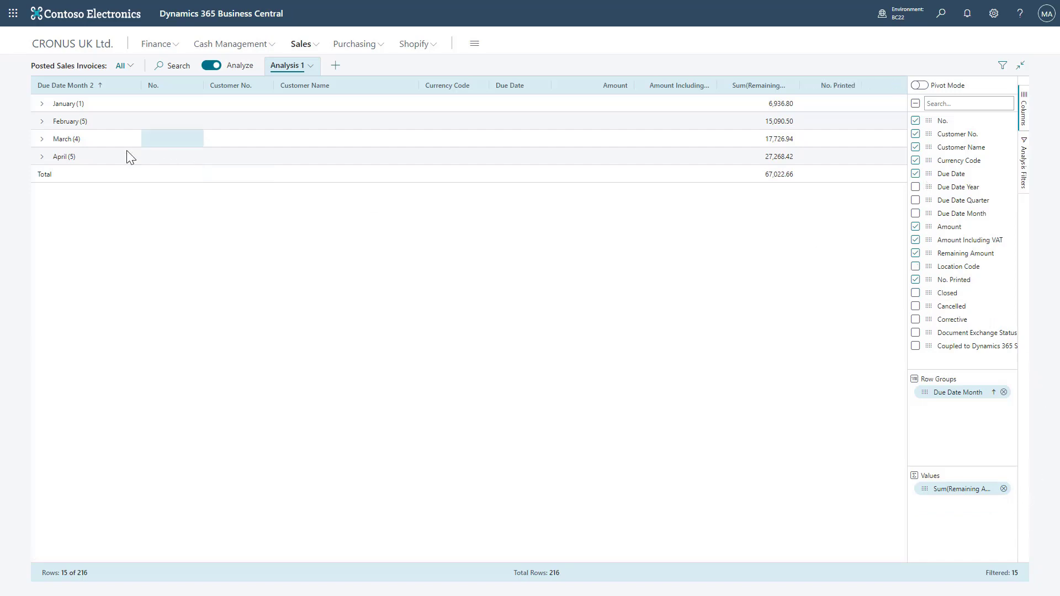
Step: Expand the April, March, February and January month groups
{"action": "left_click", "coordinate": [41, 157]}
{"action": "left_click", "coordinate": [42, 138]}
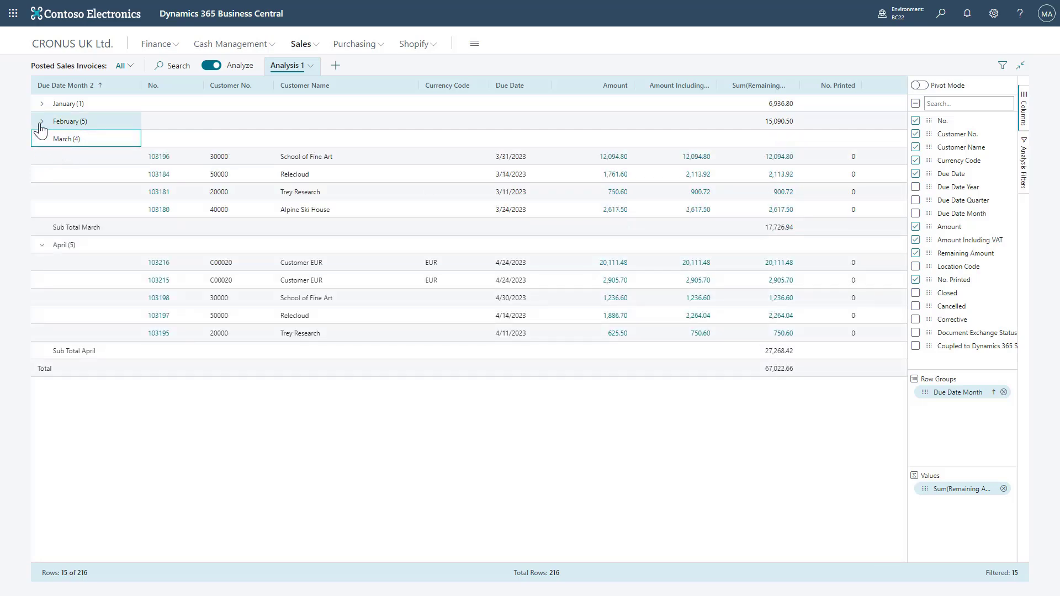
{"action": "left_click", "coordinate": [41, 120]}
{"action": "left_click", "coordinate": [41, 104]}
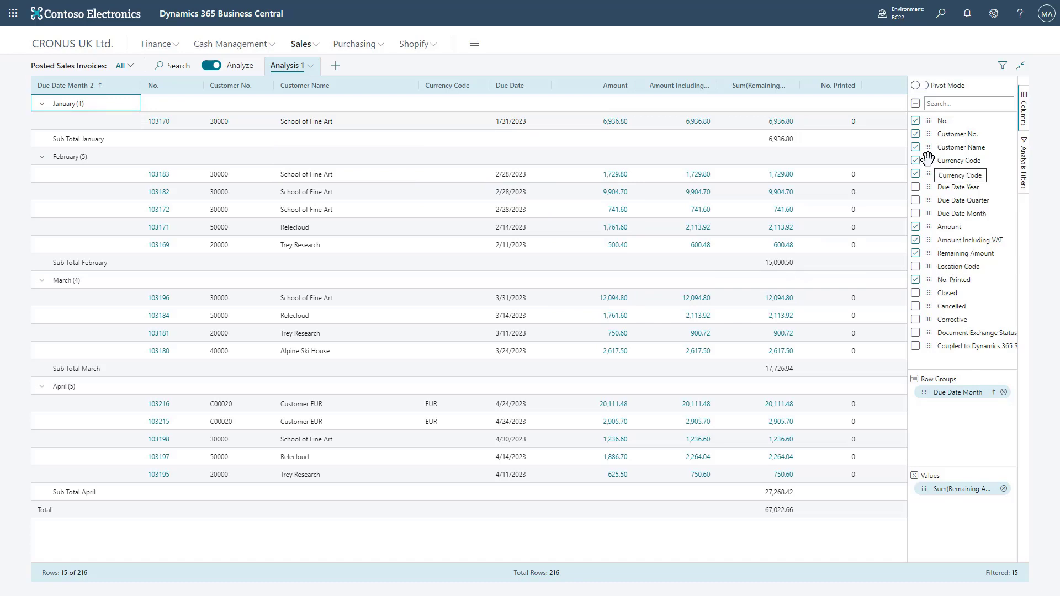
Step: Add Currency Code as a second row group and expand April's EUR and blank subgroups
{"action": "left_click_drag", "start_coordinate": [926, 159], "coordinate": [931, 415]}
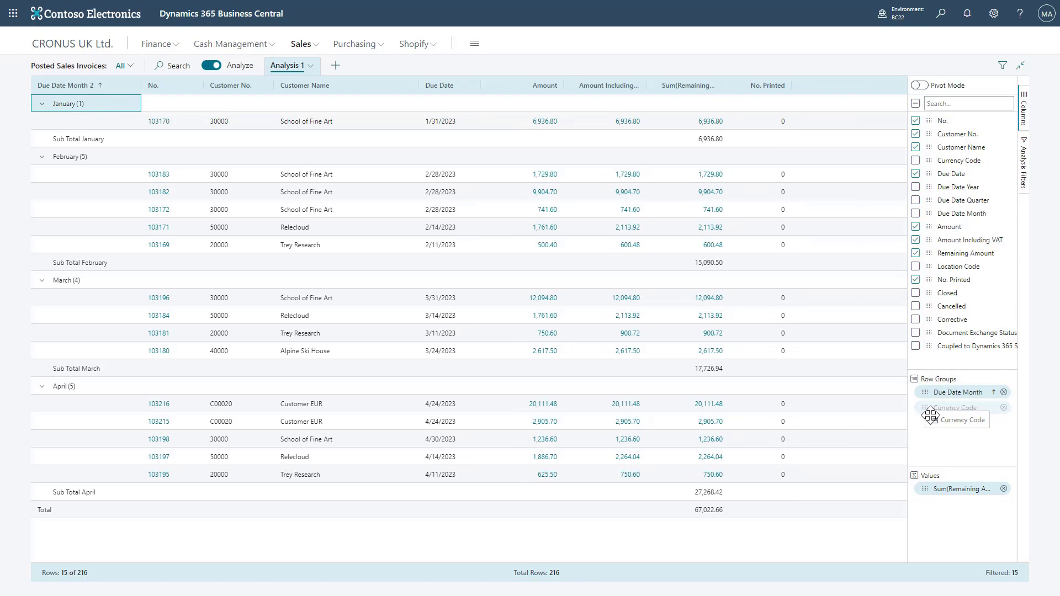
{"action": "left_click_drag", "start_coordinate": [931, 415], "coordinate": [928, 409]}
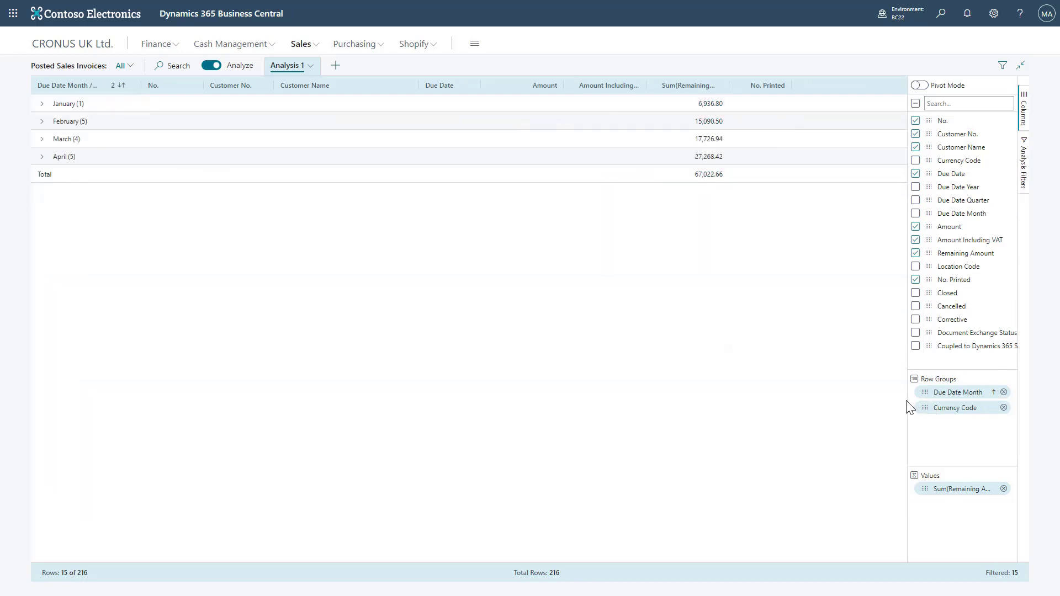
{"action": "left_click", "coordinate": [42, 157]}
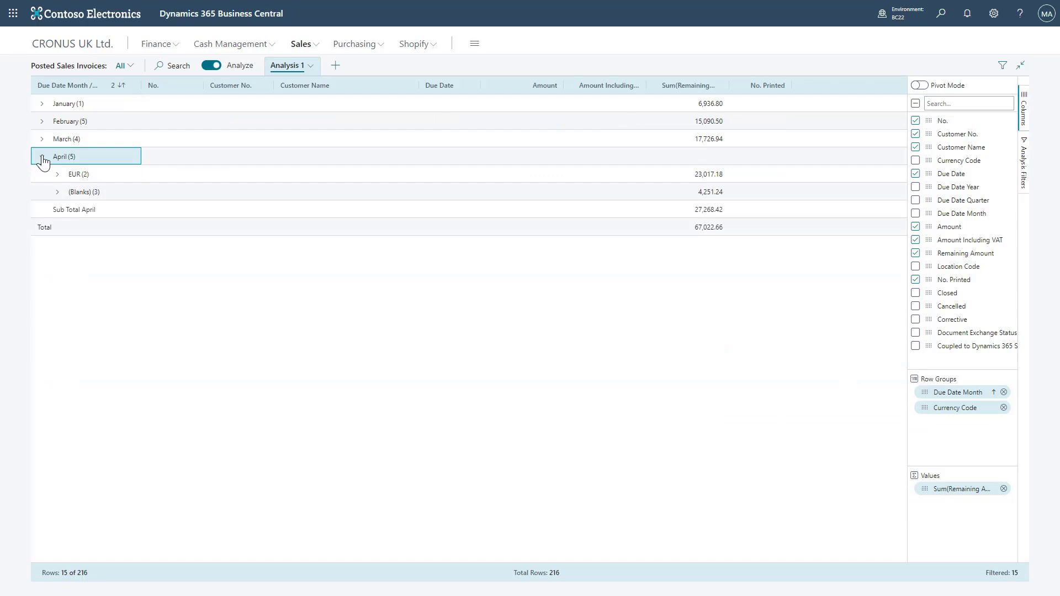
{"action": "left_click", "coordinate": [57, 174]}
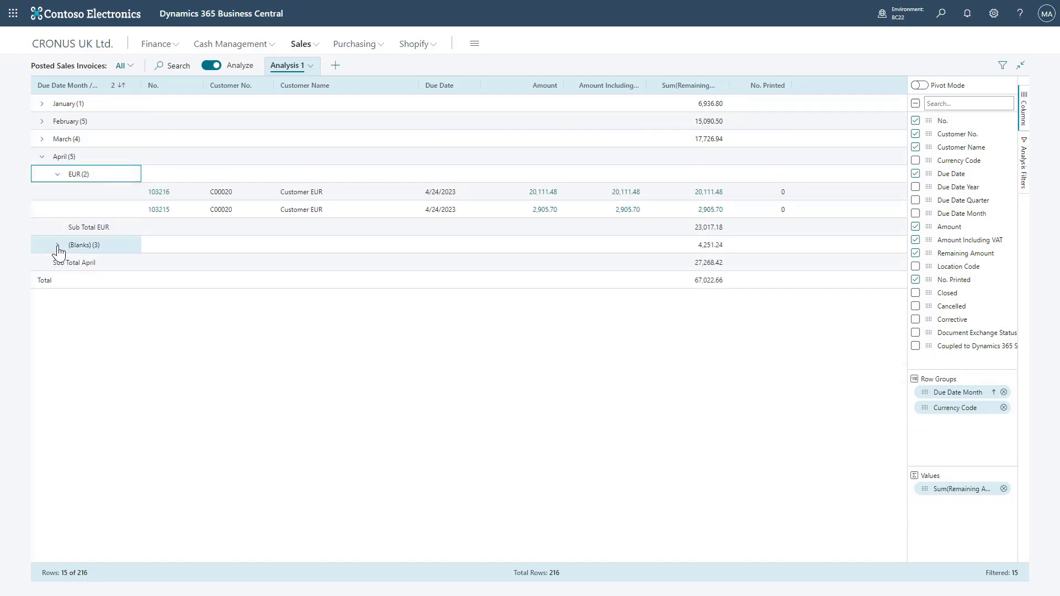
{"action": "left_click", "coordinate": [56, 246]}
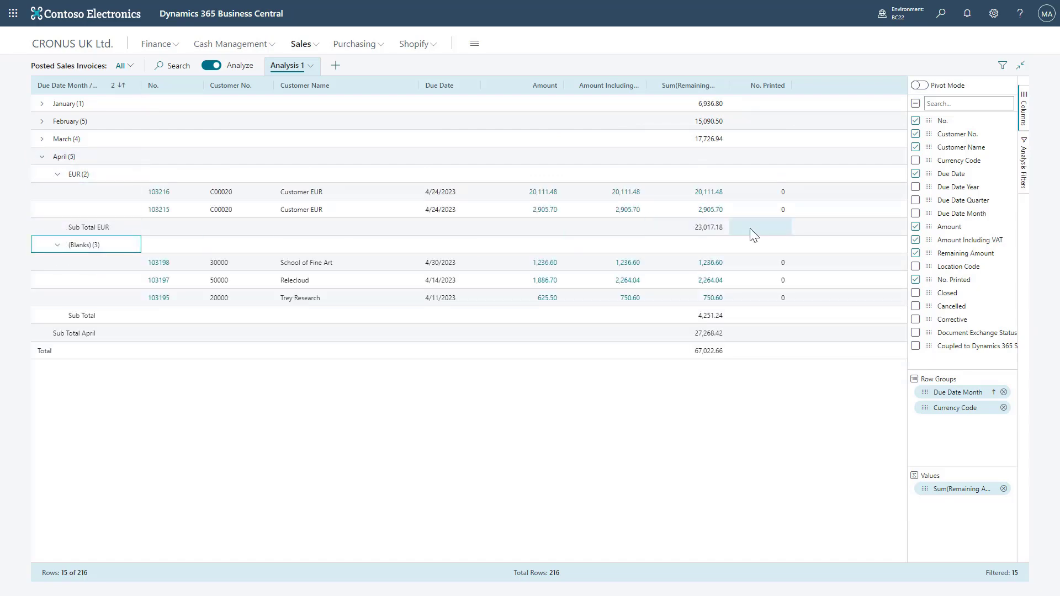
Step: Select the EUR subtotal 23,017.18, two remaining amounts, and April's 27,268.42 subtotal
{"action": "left_click", "coordinate": [721, 232]}
{"action": "left_click_drag", "start_coordinate": [714, 299], "coordinate": [719, 314]}
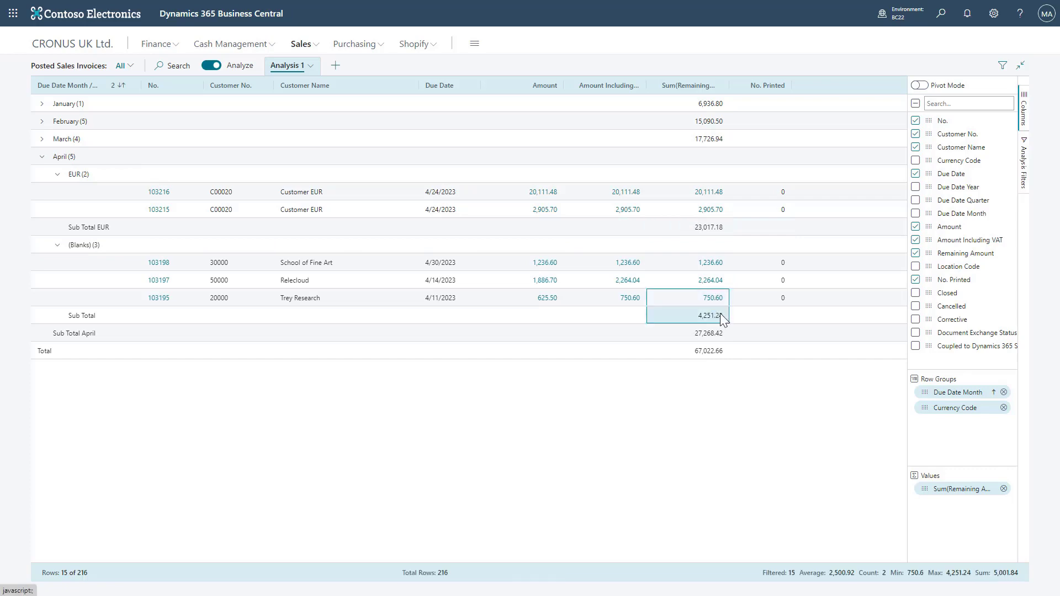
{"action": "left_click", "coordinate": [718, 334]}
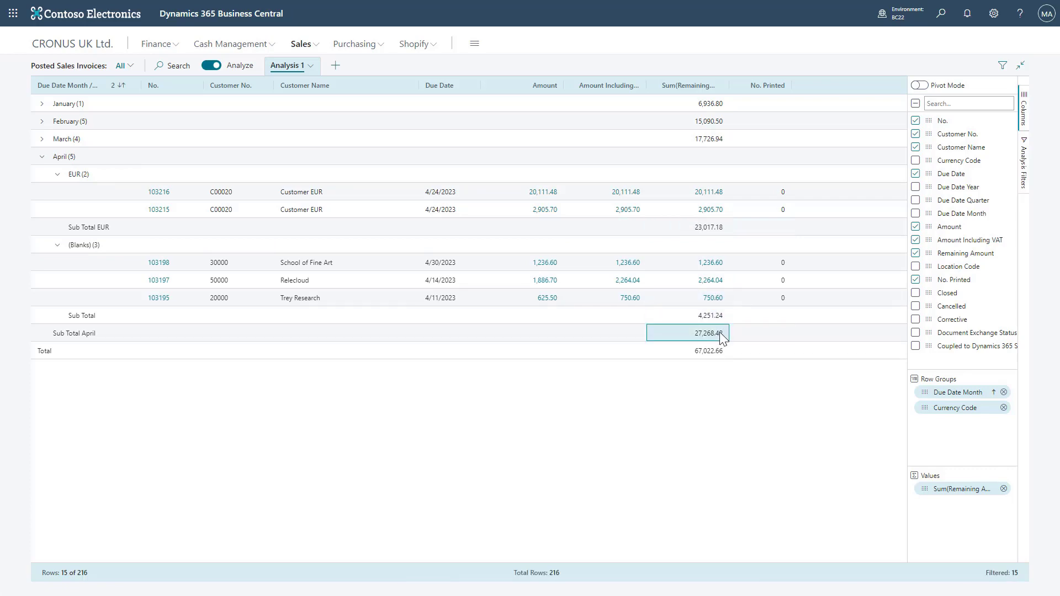
Step: Turn on pivot mode, add Due Date as a row group, and expand February
{"action": "left_click", "coordinate": [918, 86]}
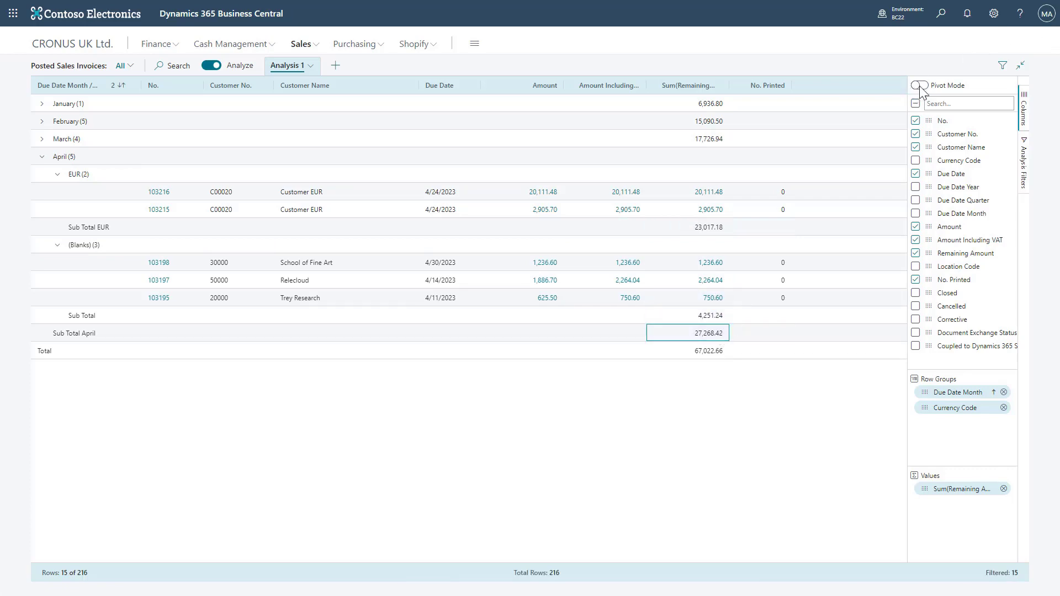
{"action": "left_click", "coordinate": [46, 121]}
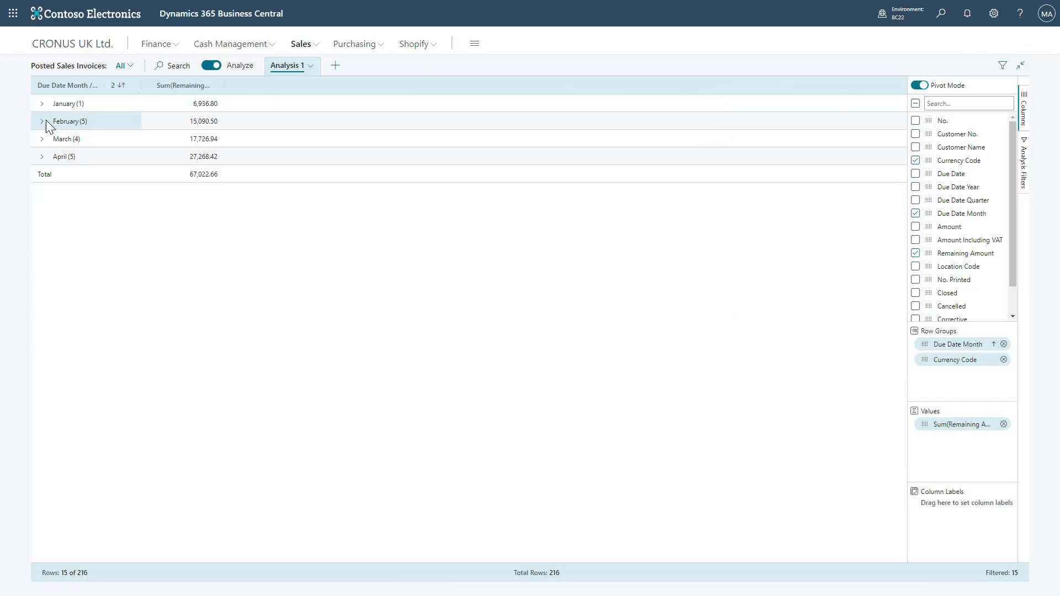
{"action": "left_click", "coordinate": [41, 121]}
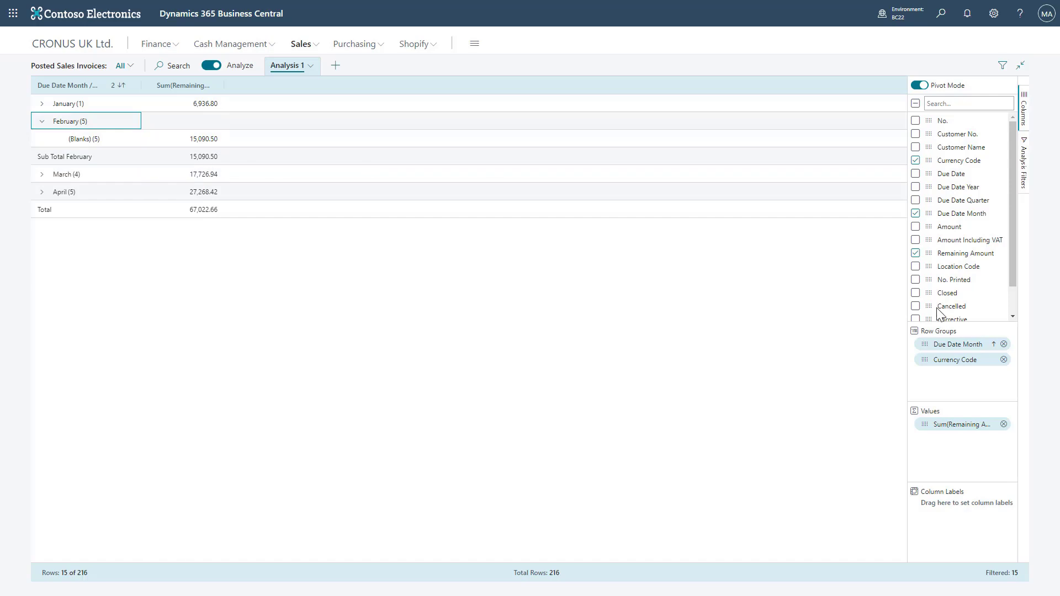
{"action": "scroll", "coordinate": [981, 286], "scroll_direction": "down", "scroll_amount": 2}
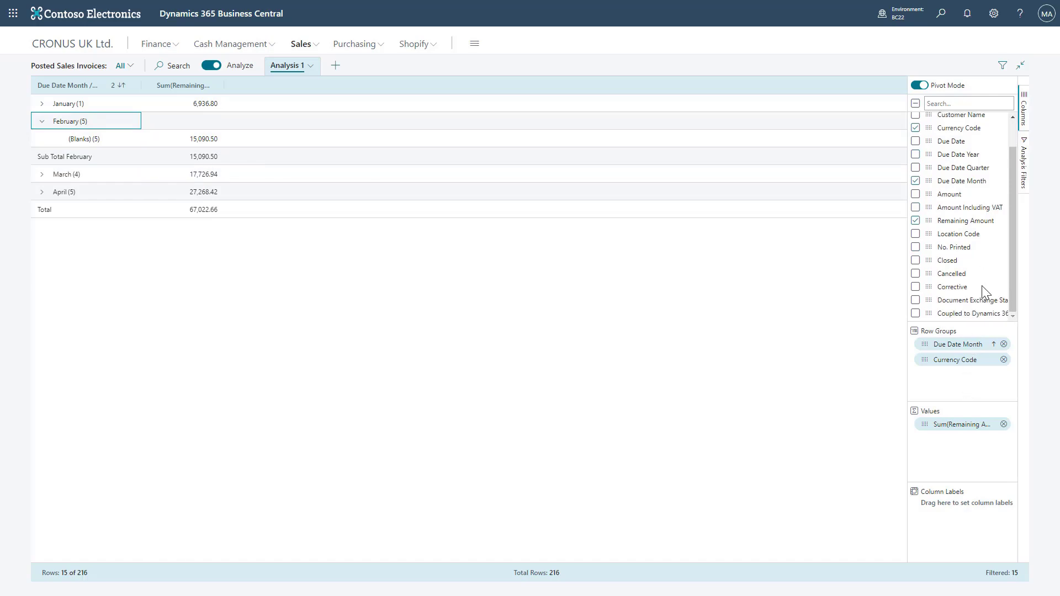
{"action": "scroll", "coordinate": [981, 286], "scroll_direction": "up", "scroll_amount": 2}
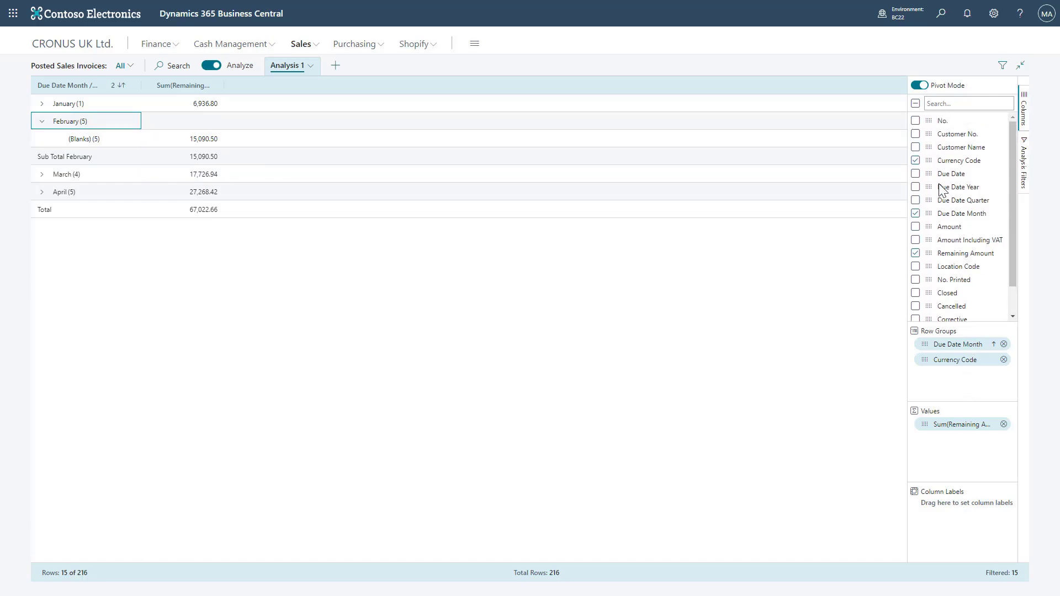
{"action": "left_click", "coordinate": [920, 174]}
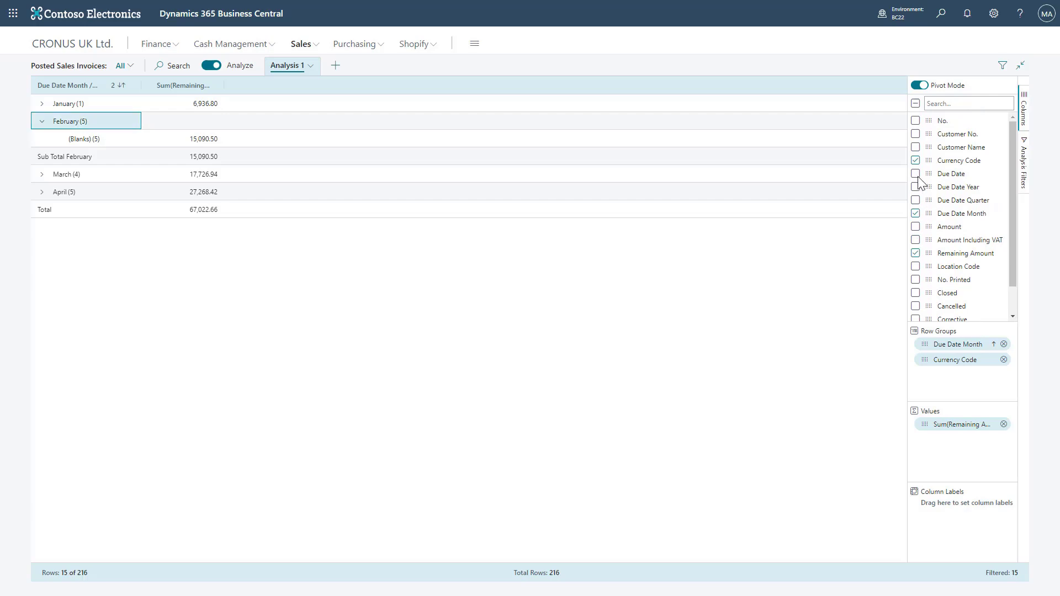
{"action": "left_click", "coordinate": [42, 121]}
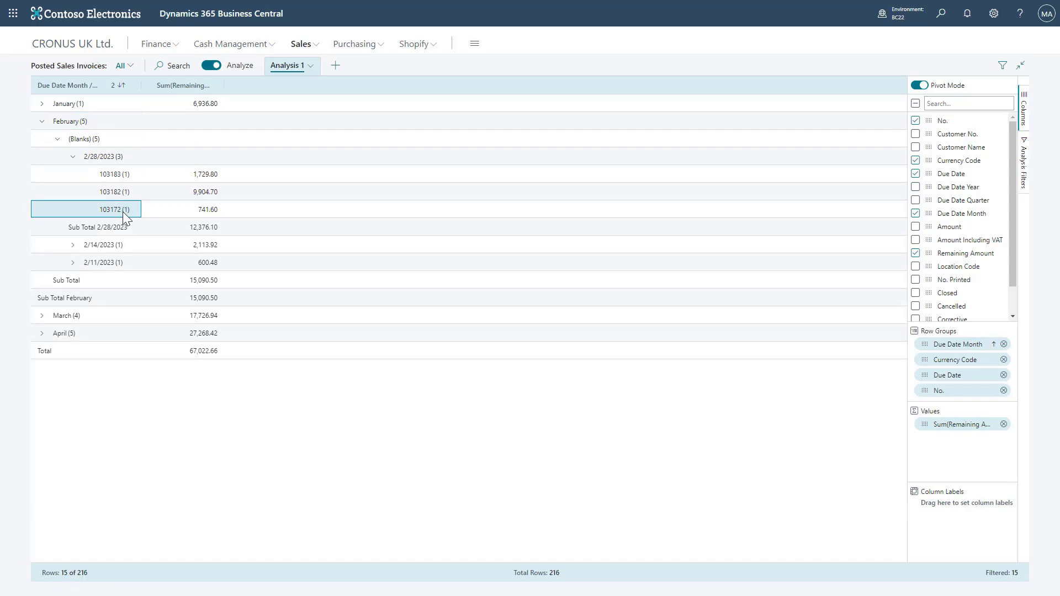
Step: Open the export options for invoice 103172 and dismiss them without exporting
{"action": "right_click", "coordinate": [122, 212]}
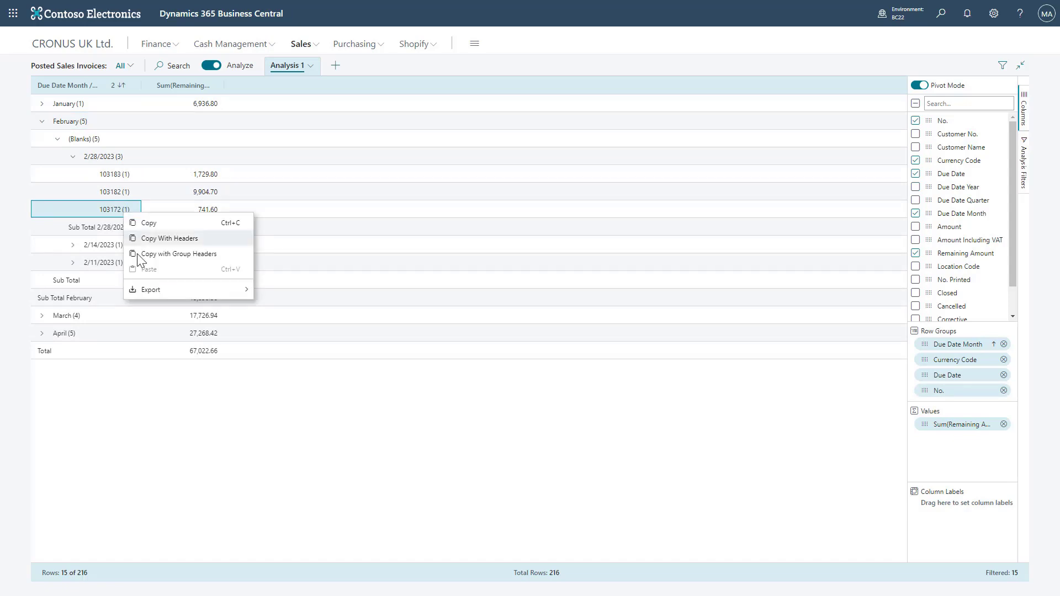
{"action": "mouse_move", "coordinate": [171, 296]}
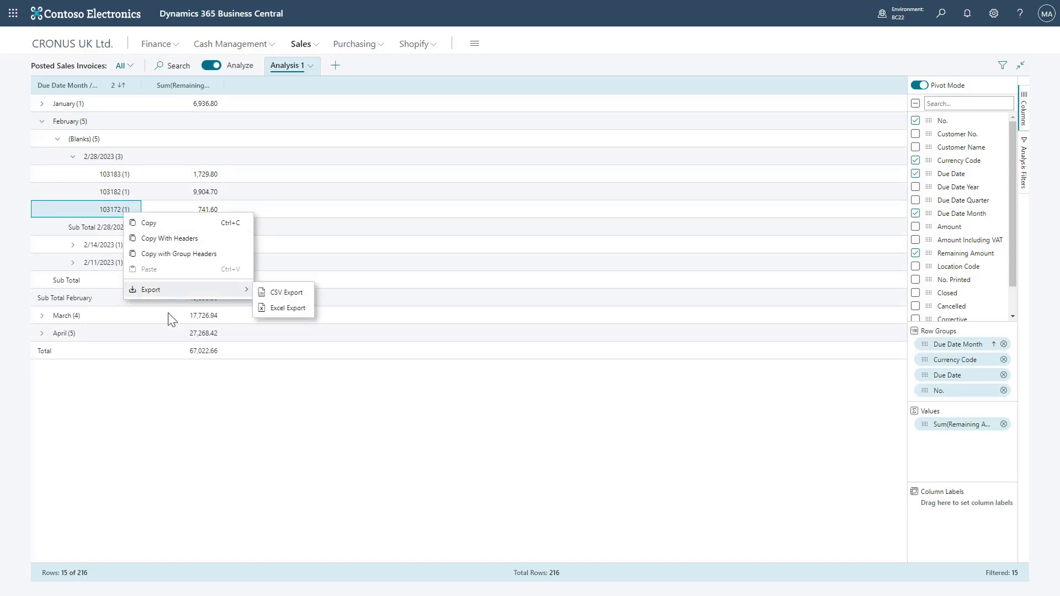
{"action": "left_click", "coordinate": [163, 355]}
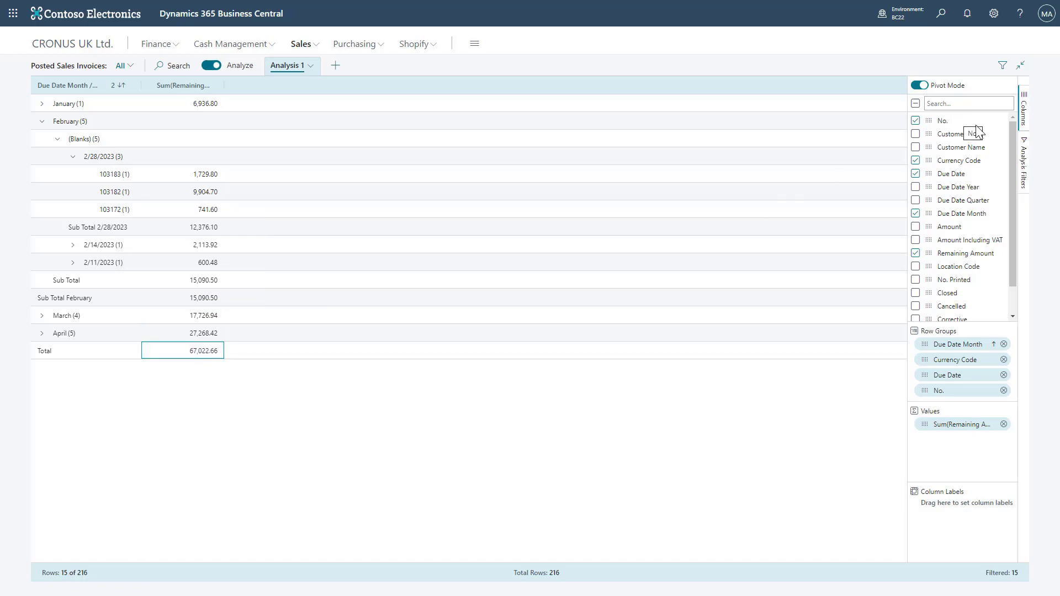
Step: Filter Currency Code to EUR only and expand April's EUR group
{"action": "left_click", "coordinate": [1025, 160]}
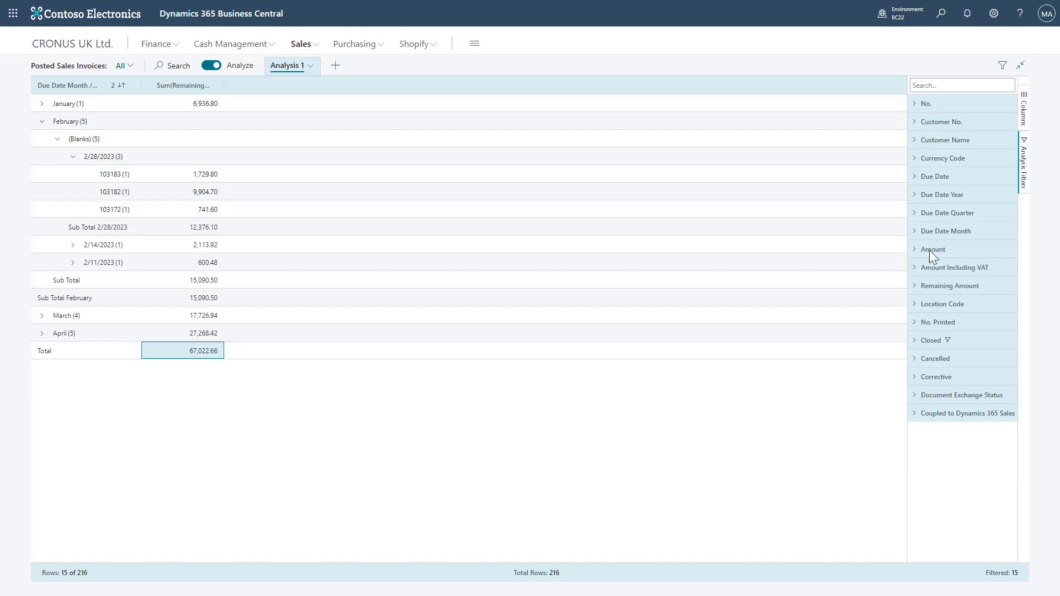
{"action": "left_click", "coordinate": [917, 161]}
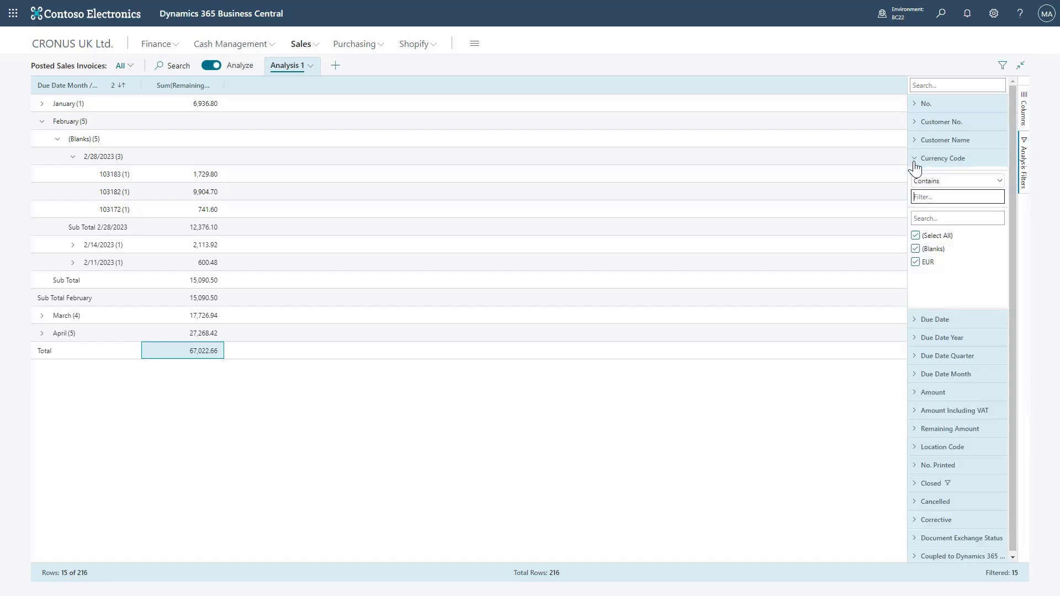
{"action": "left_click", "coordinate": [915, 236]}
{"action": "left_click", "coordinate": [915, 263]}
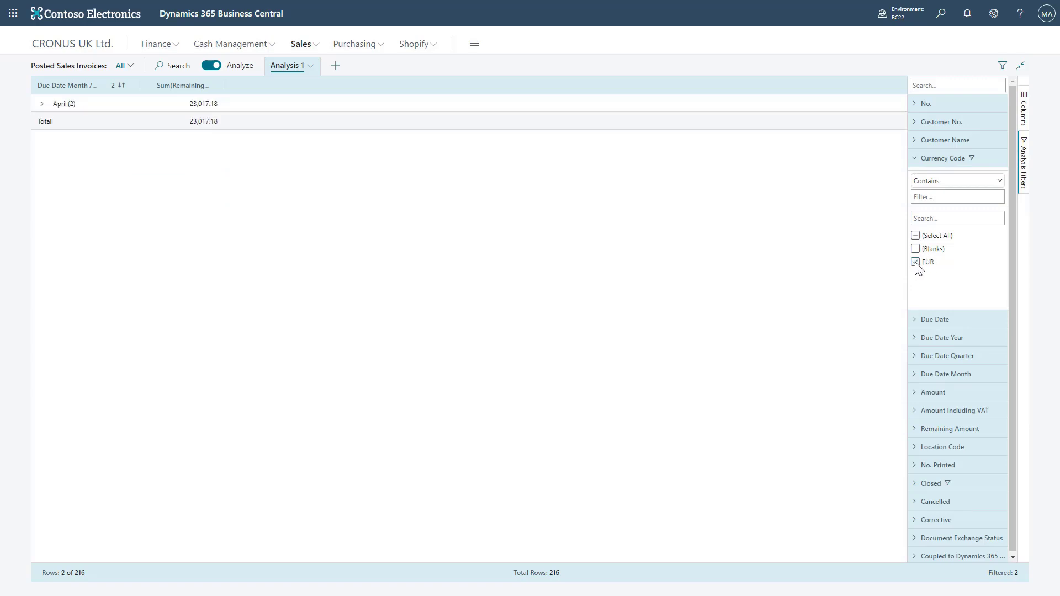
{"action": "left_click", "coordinate": [40, 104]}
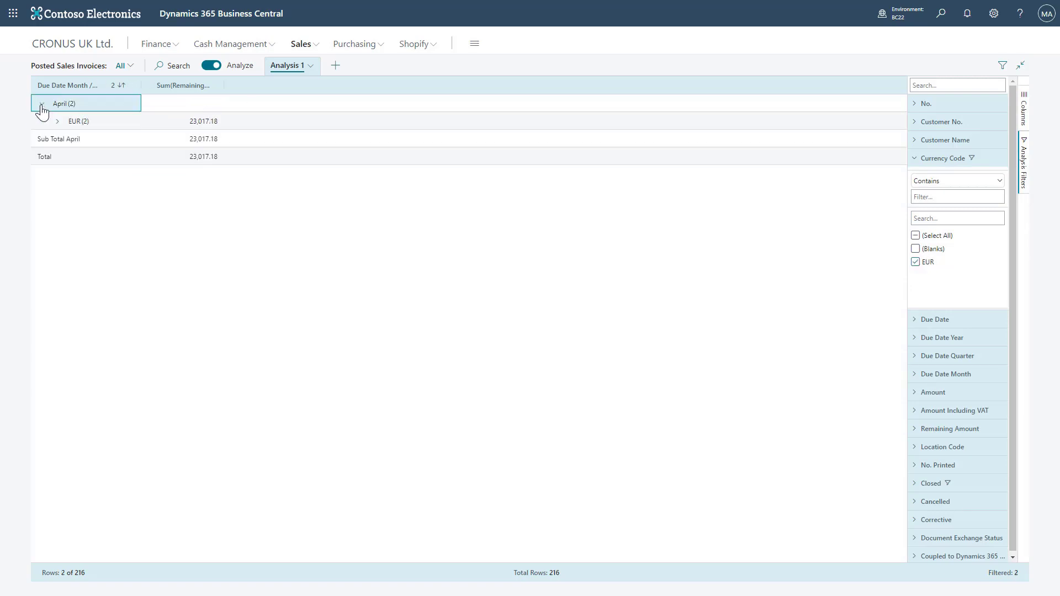
{"action": "left_click", "coordinate": [58, 120]}
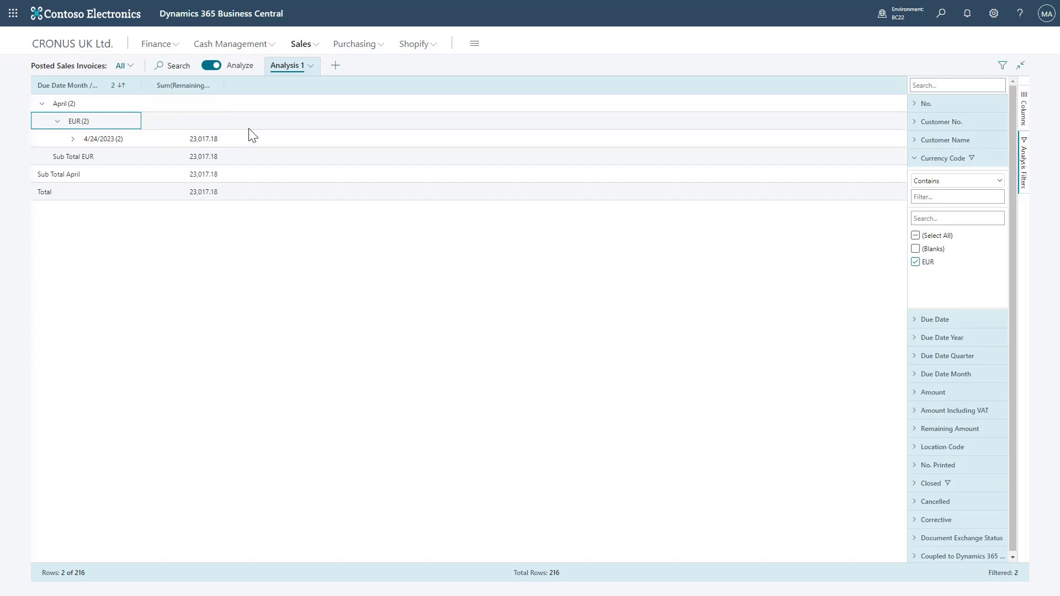
Step: Rename the Analysis 1 tab to 'EURO Summary'
{"action": "left_click", "coordinate": [310, 66]}
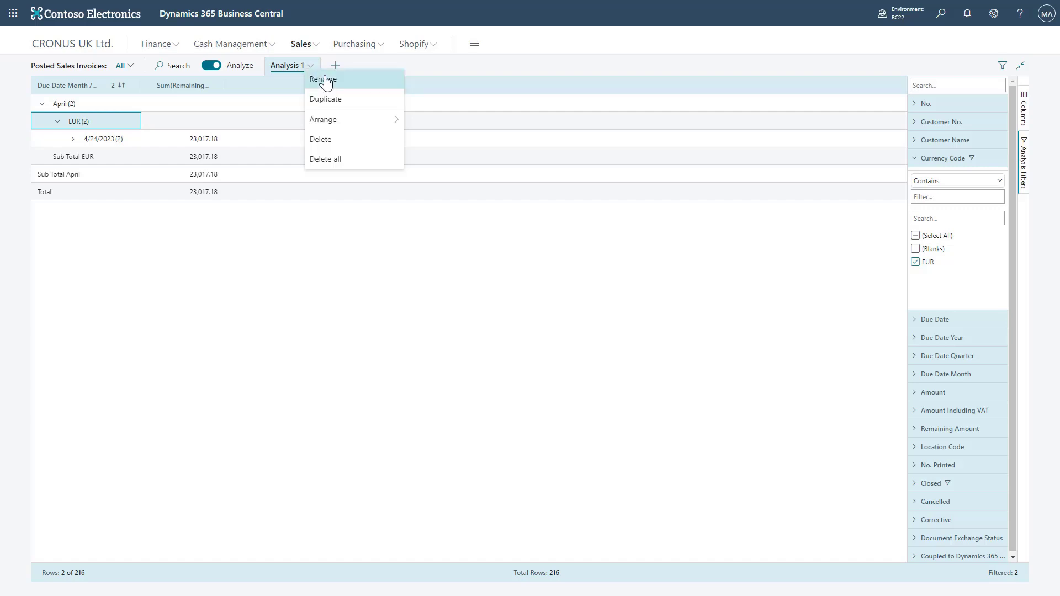
{"action": "left_click", "coordinate": [326, 80]}
{"action": "type", "text": "EURO Summary"}
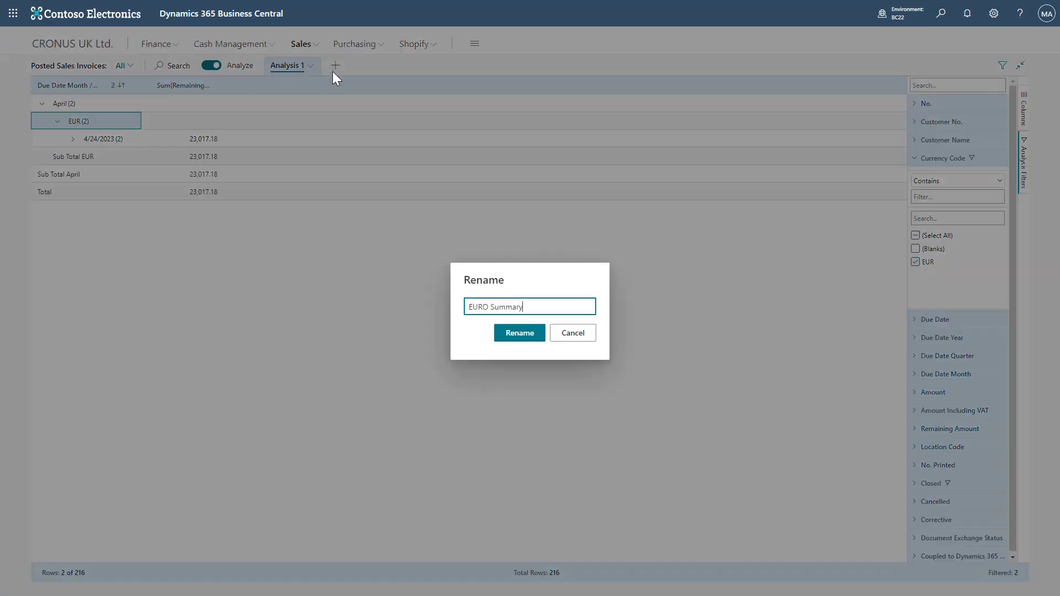
Step: Save the EURO Summary name, add a new analysis tab, and group rows by No. and Customer No
{"action": "left_click", "coordinate": [519, 333]}
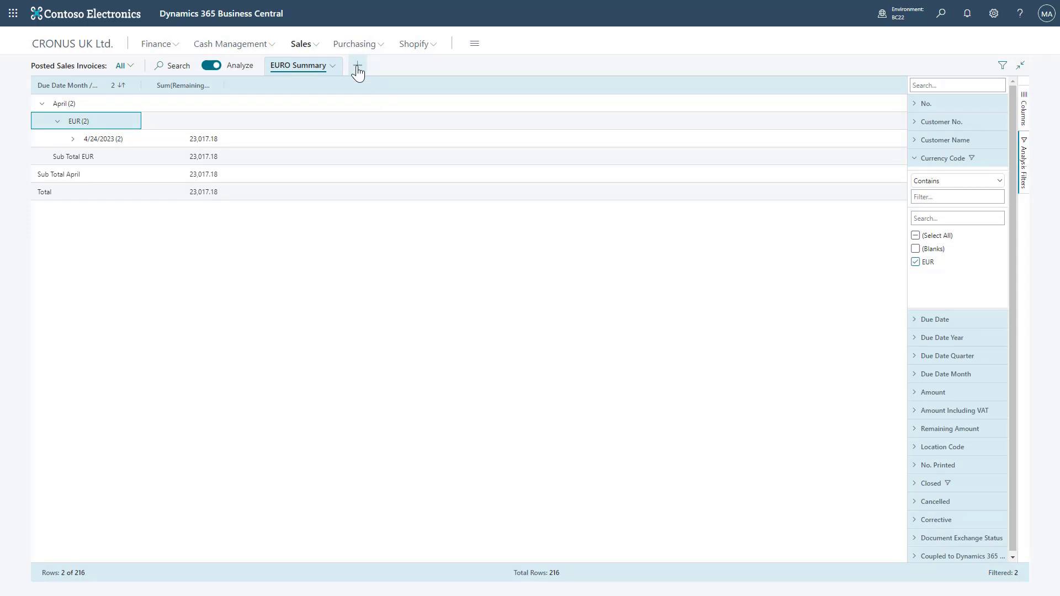
{"action": "left_click", "coordinate": [357, 66]}
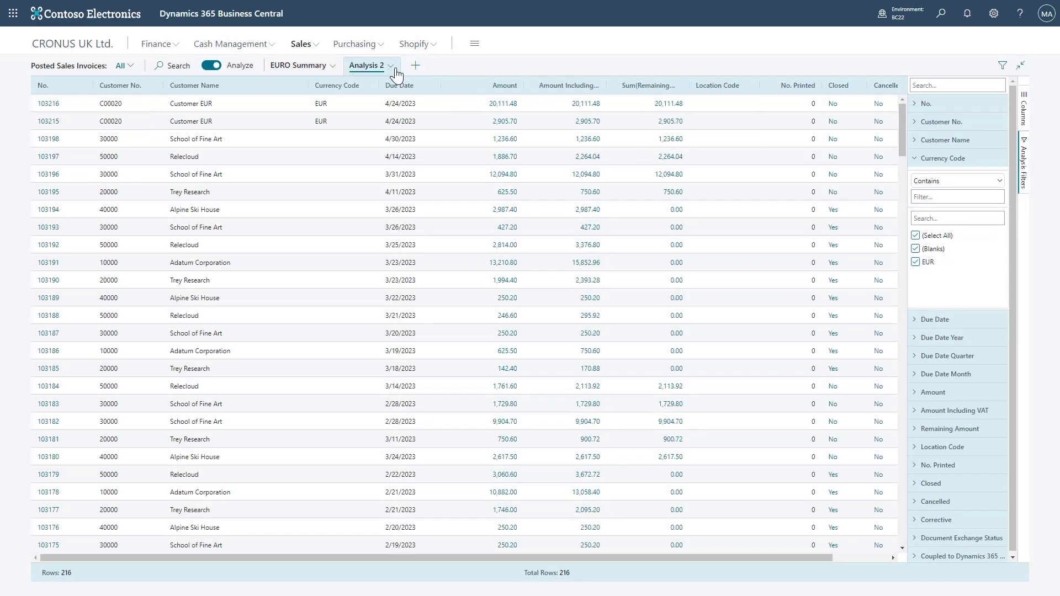
{"action": "left_click", "coordinate": [480, 121]}
{"action": "left_click", "coordinate": [1023, 114]}
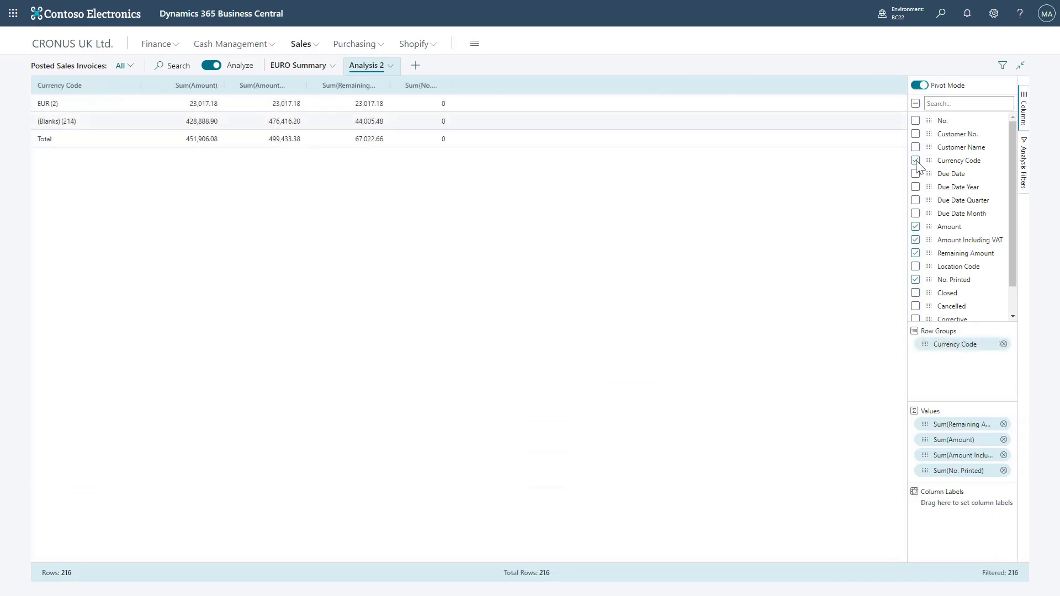
{"action": "left_click", "coordinate": [915, 160]}
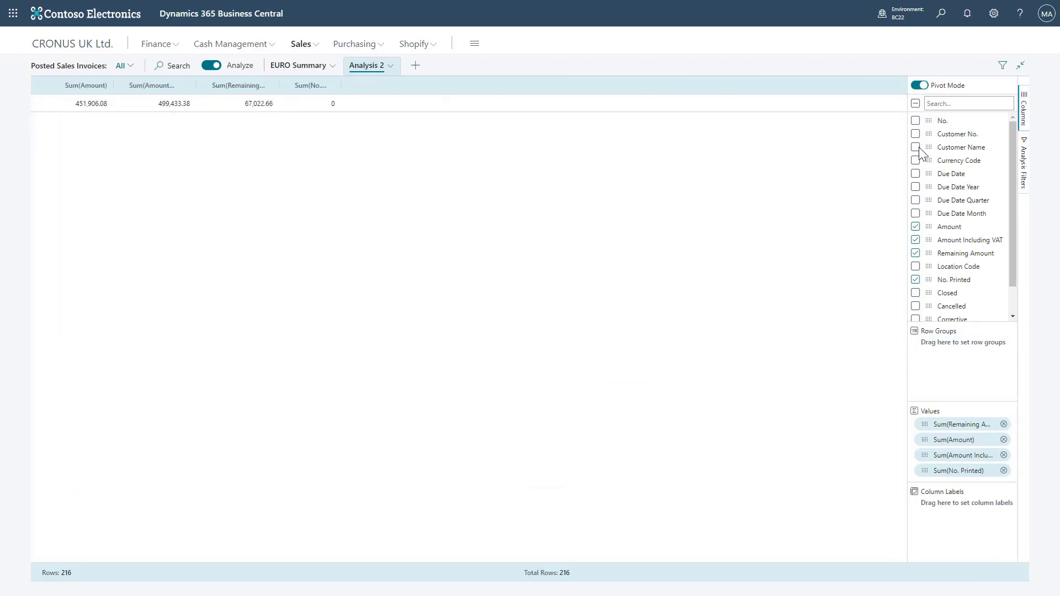
{"action": "left_click", "coordinate": [915, 120]}
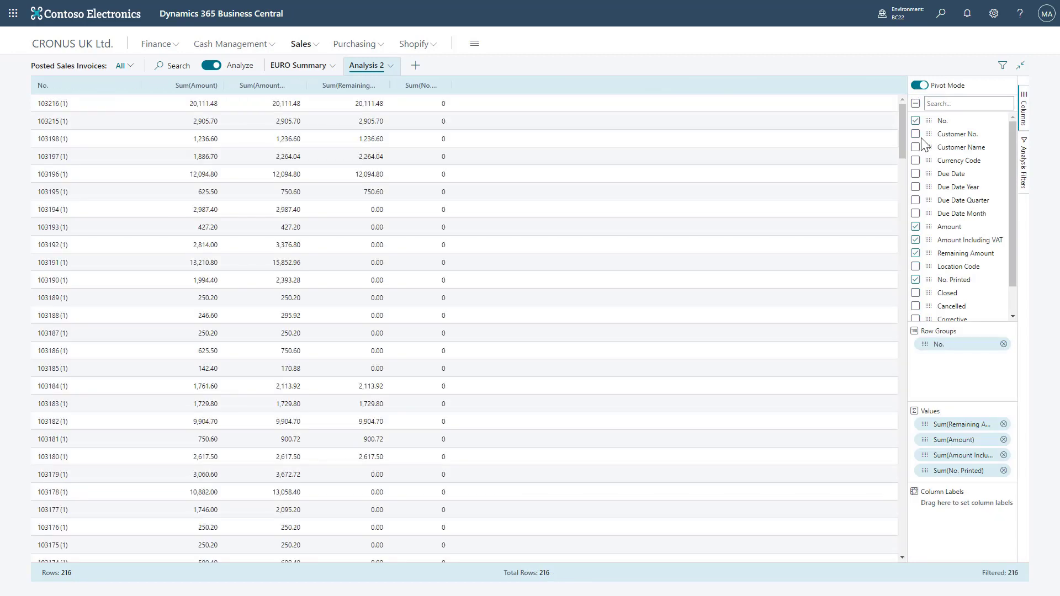
{"action": "left_click", "coordinate": [915, 133]}
Step: Filter the new analysis to invoices with Closed = No, leaving Cancelled unrestricted
{"action": "left_click", "coordinate": [1023, 166]}
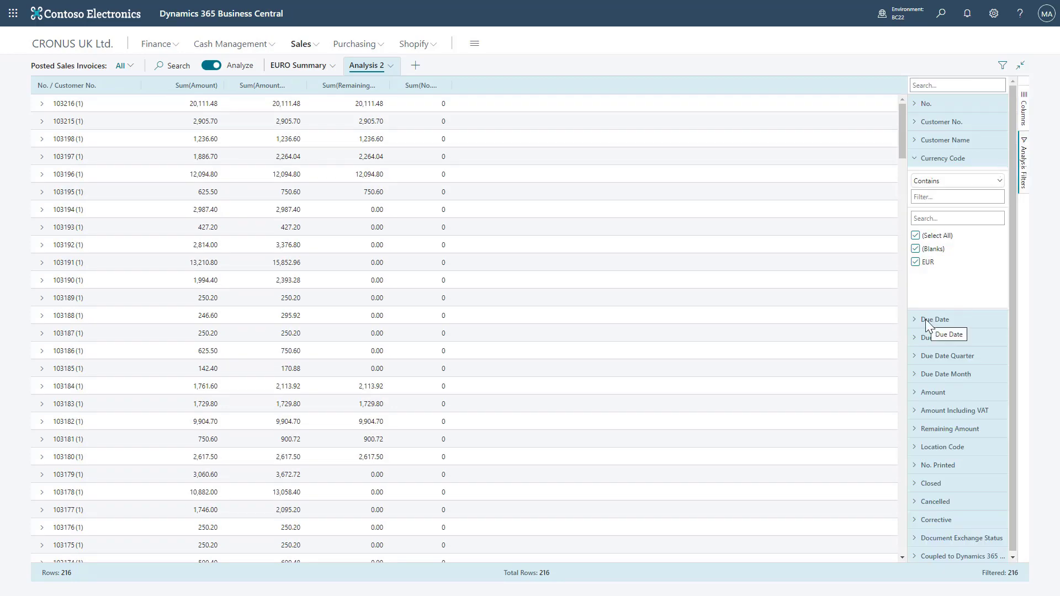
{"action": "left_click", "coordinate": [935, 501]}
{"action": "scroll", "coordinate": [933, 486], "scroll_direction": "down", "scroll_amount": 2}
{"action": "left_click", "coordinate": [919, 376]}
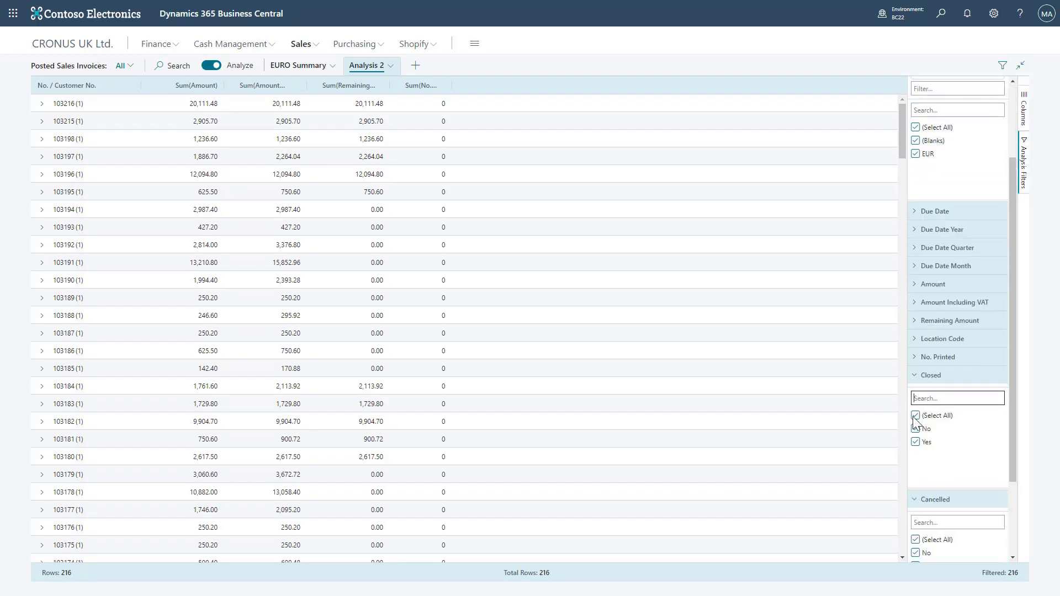
{"action": "left_click", "coordinate": [915, 415]}
{"action": "left_click", "coordinate": [915, 428]}
{"action": "scroll", "coordinate": [916, 430], "scroll_direction": "down", "scroll_amount": 2}
{"action": "left_click", "coordinate": [915, 447]}
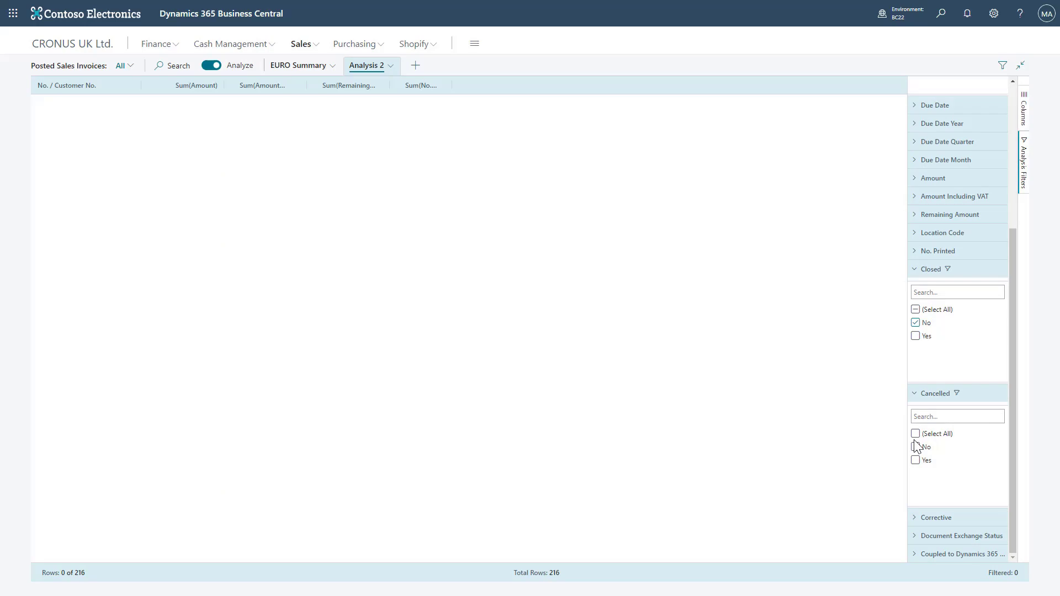
{"action": "left_click", "coordinate": [915, 446]}
{"action": "scroll", "coordinate": [939, 393], "scroll_direction": "up", "scroll_amount": 4}
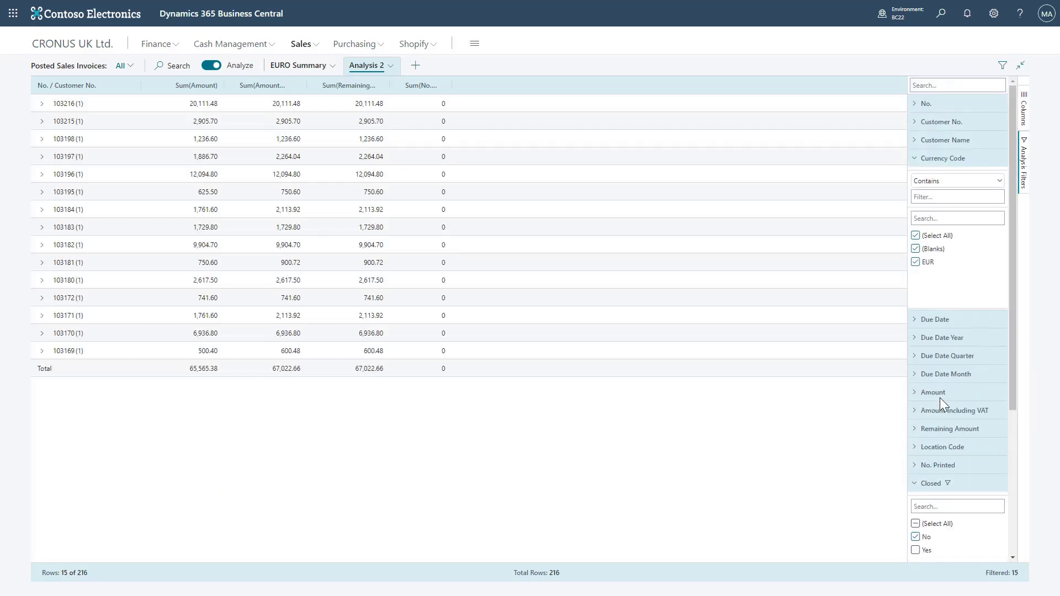
Step: Add Due Date Month as a row group and make it the top-level grouping
{"action": "left_click", "coordinate": [1023, 110]}
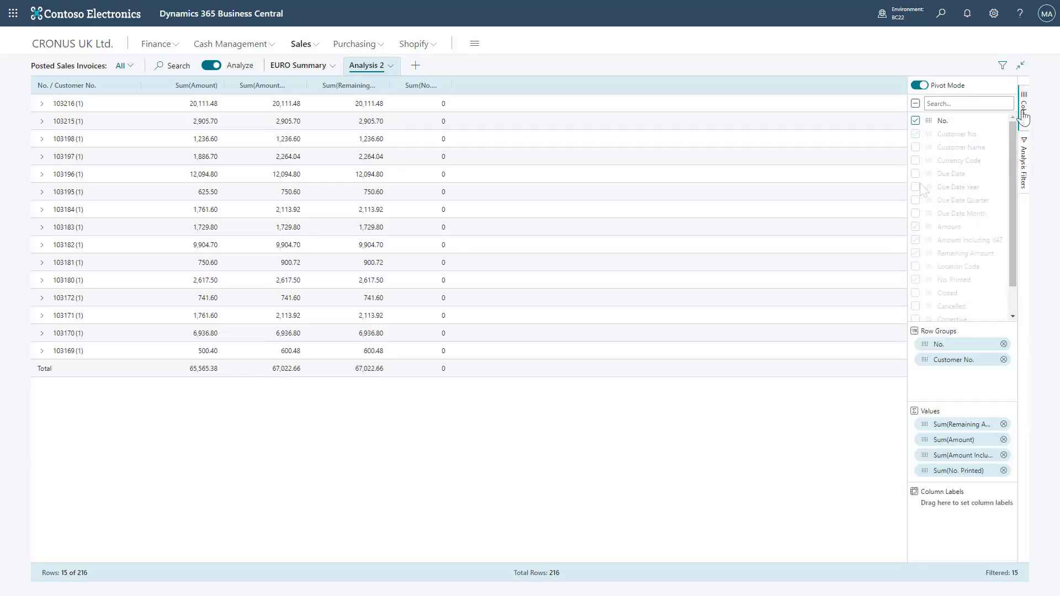
{"action": "left_click", "coordinate": [915, 214]}
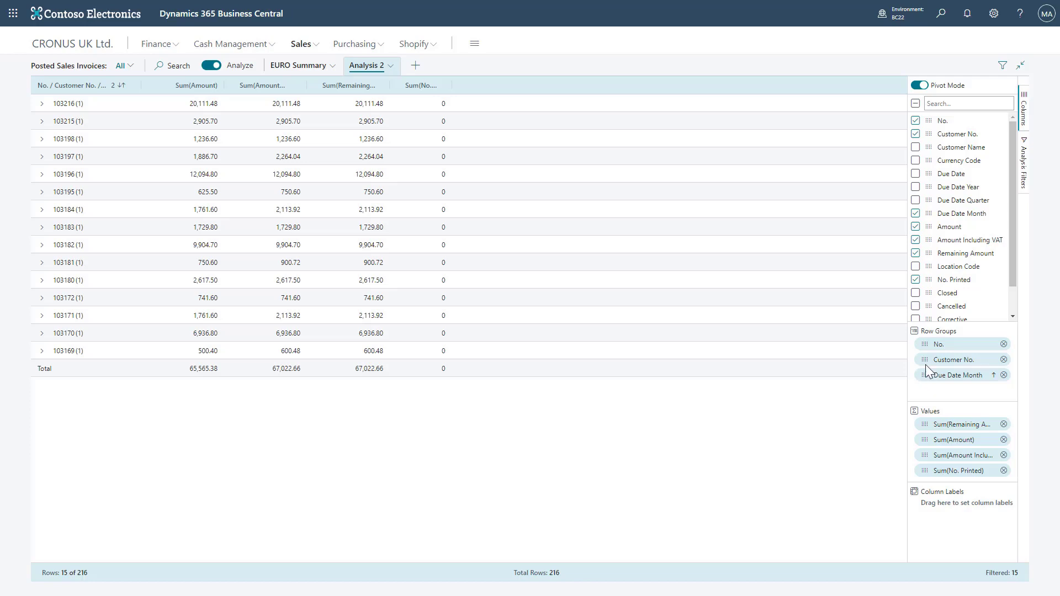
{"action": "left_click_drag", "start_coordinate": [922, 371], "coordinate": [920, 340]}
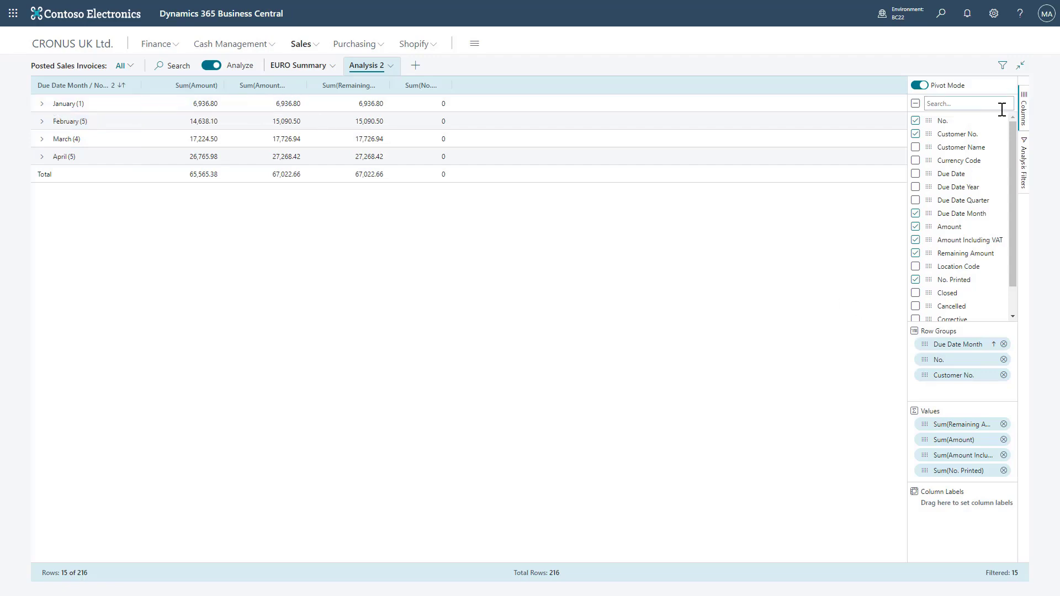
Step: Filter Analysis 2 to blank Currency Code only and view the Contains operator list
{"action": "left_click", "coordinate": [1022, 163]}
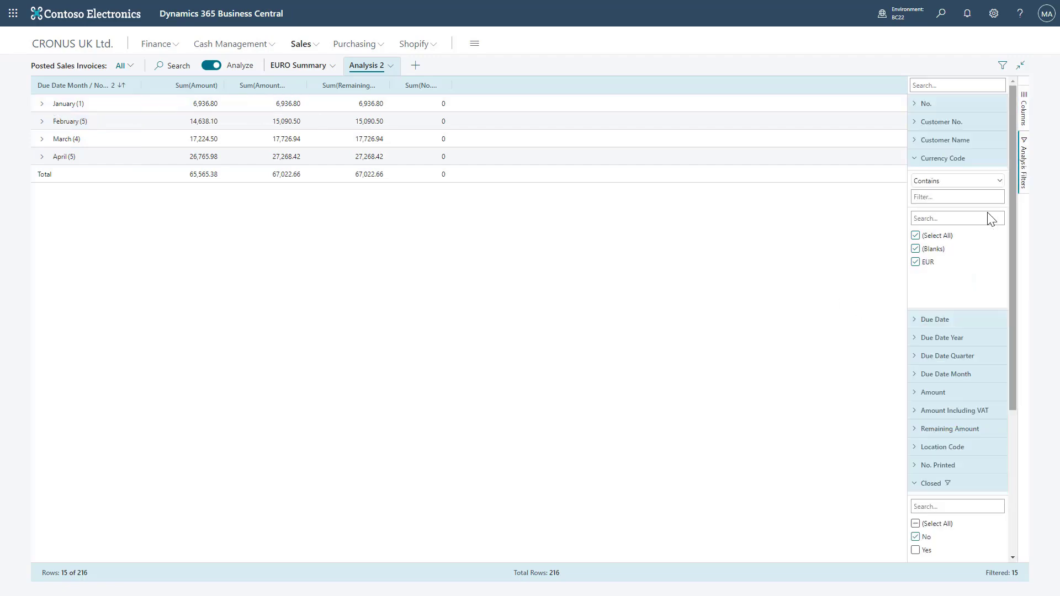
{"action": "left_click", "coordinate": [915, 235]}
{"action": "left_click", "coordinate": [916, 249]}
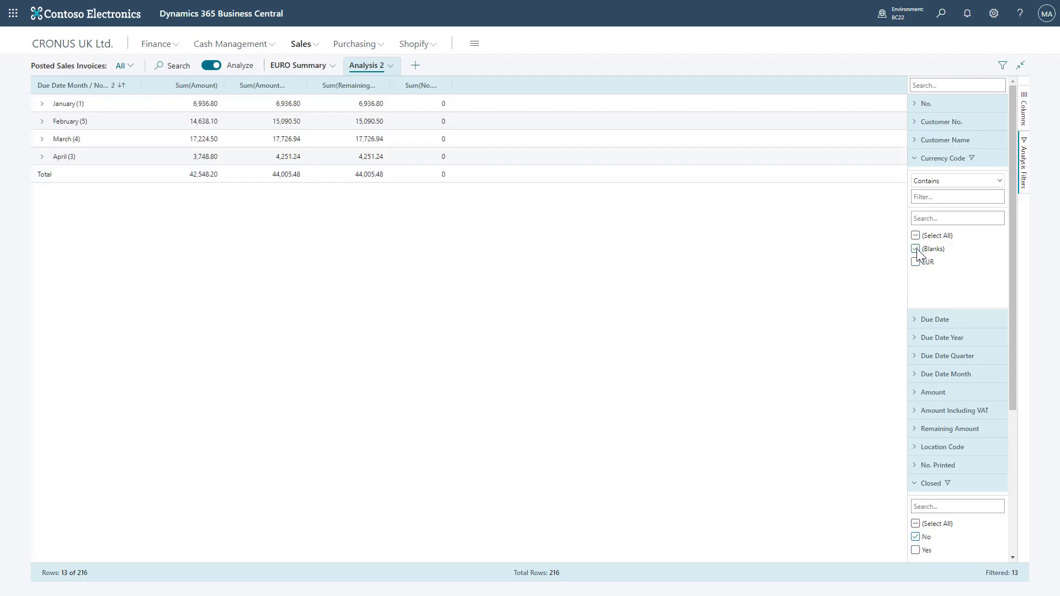
{"action": "left_click", "coordinate": [969, 198]}
{"action": "left_click", "coordinate": [958, 185]}
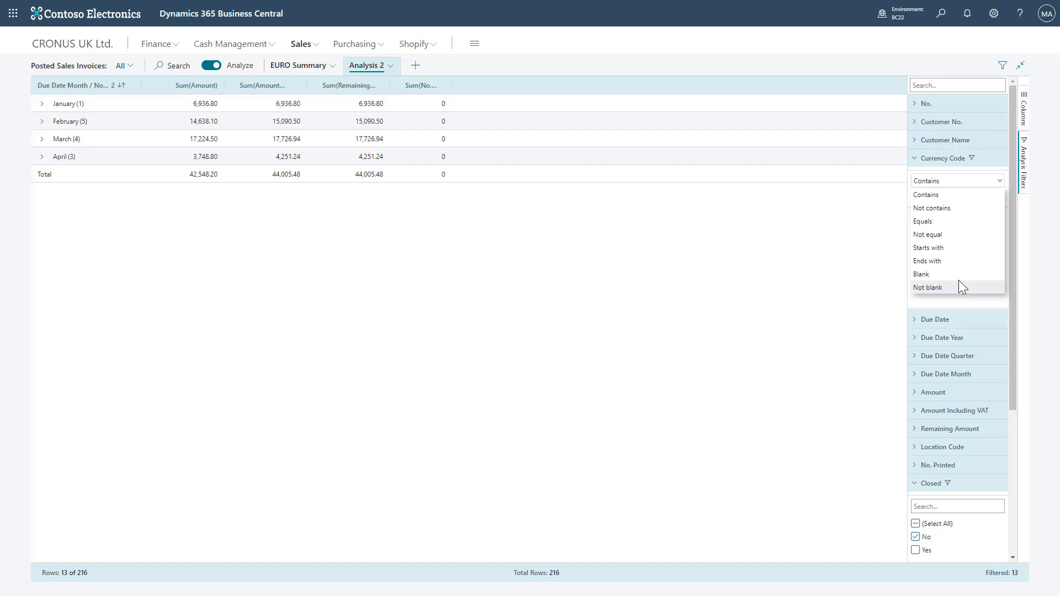
Step: Leave the operator list unchanged, expand April and March, and peek at invoice 103184's customer
{"action": "left_click", "coordinate": [877, 277]}
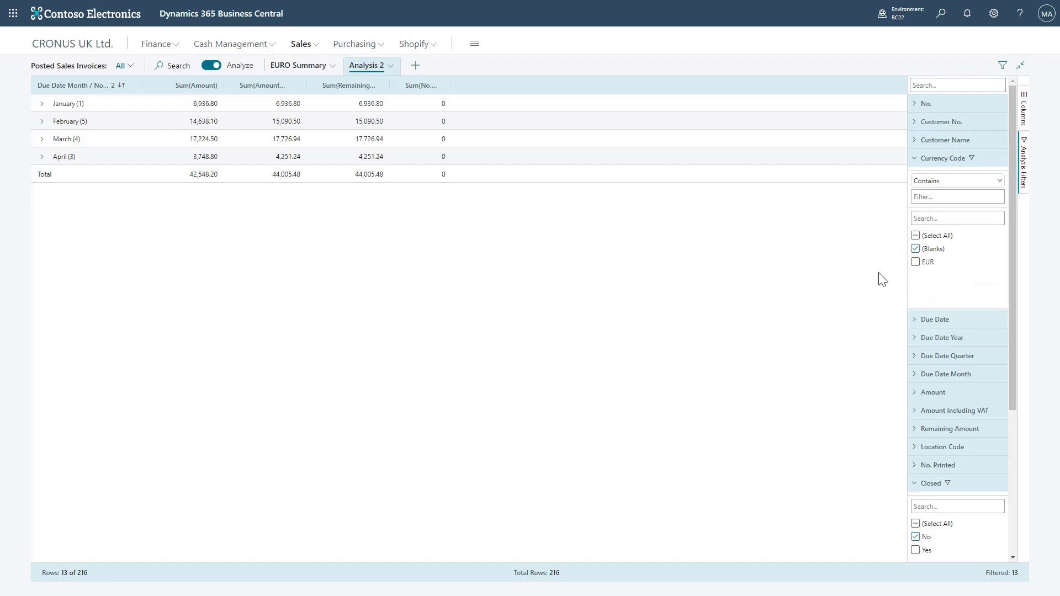
{"action": "left_click", "coordinate": [42, 156]}
{"action": "left_click", "coordinate": [41, 139]}
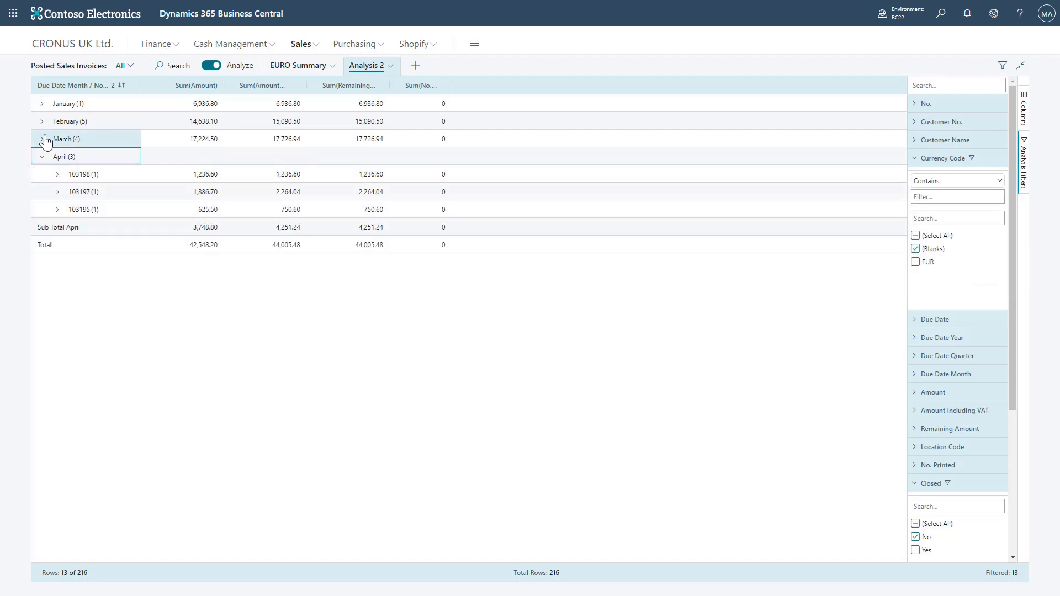
{"action": "left_click", "coordinate": [58, 174]}
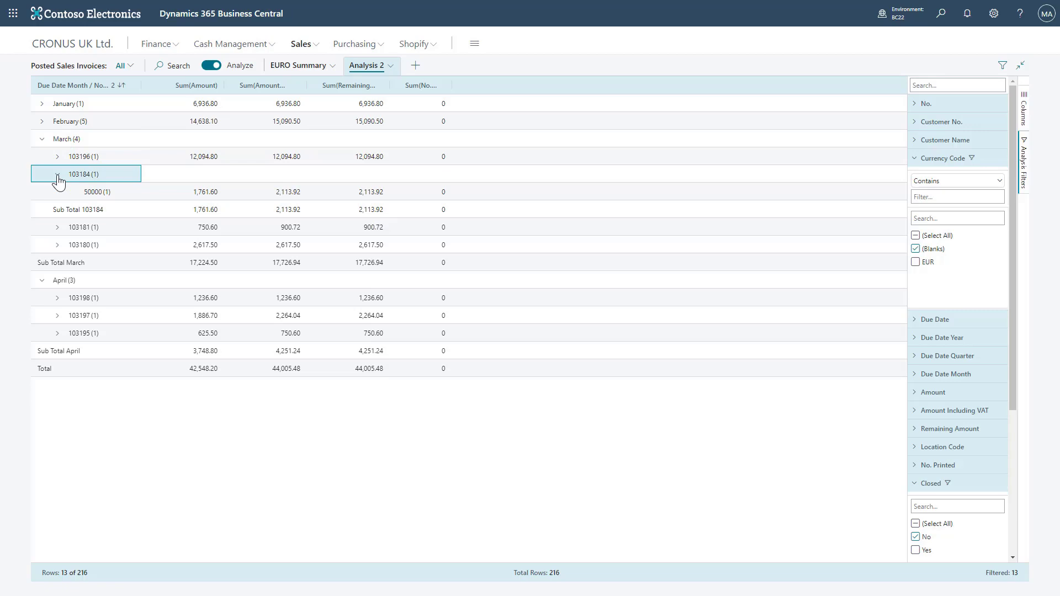
{"action": "left_click", "coordinate": [57, 175]}
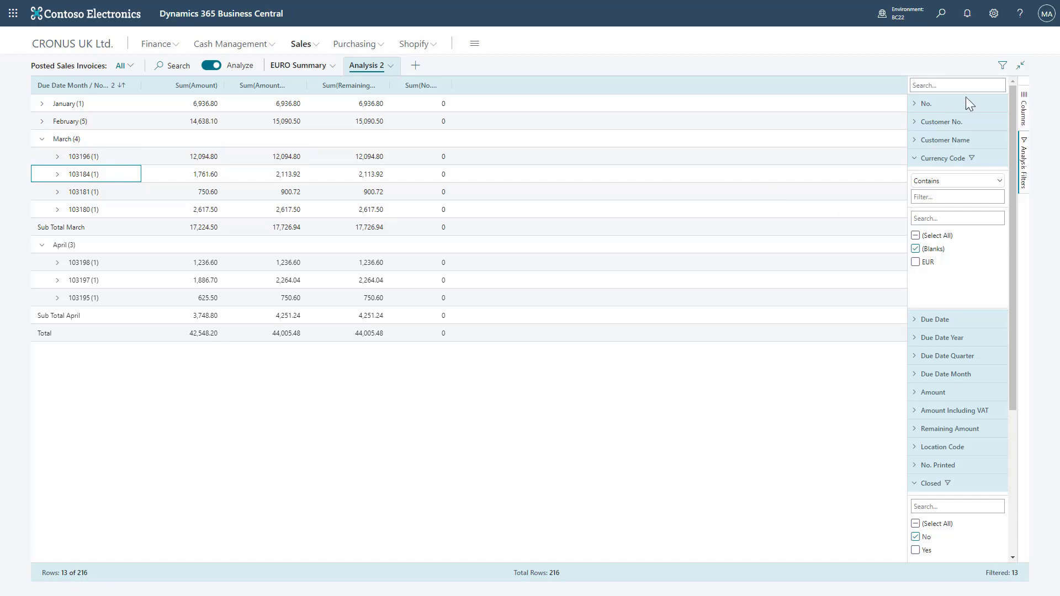
Step: Move Customer No. above No. in grouping and collapse customer 30000's invoices under February
{"action": "left_click", "coordinate": [1026, 121]}
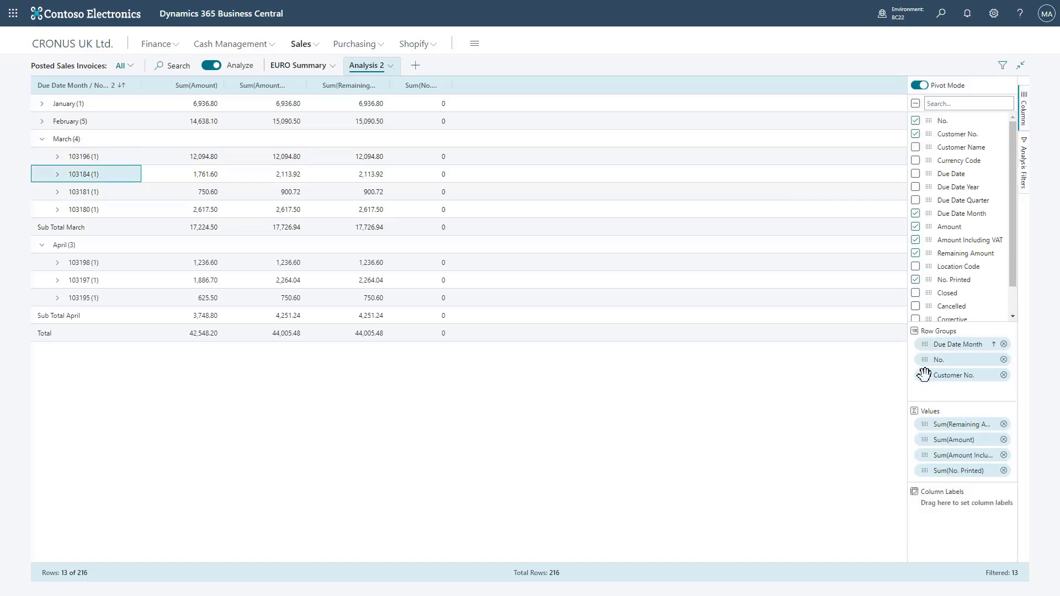
{"action": "left_click_drag", "start_coordinate": [932, 375], "coordinate": [922, 352]}
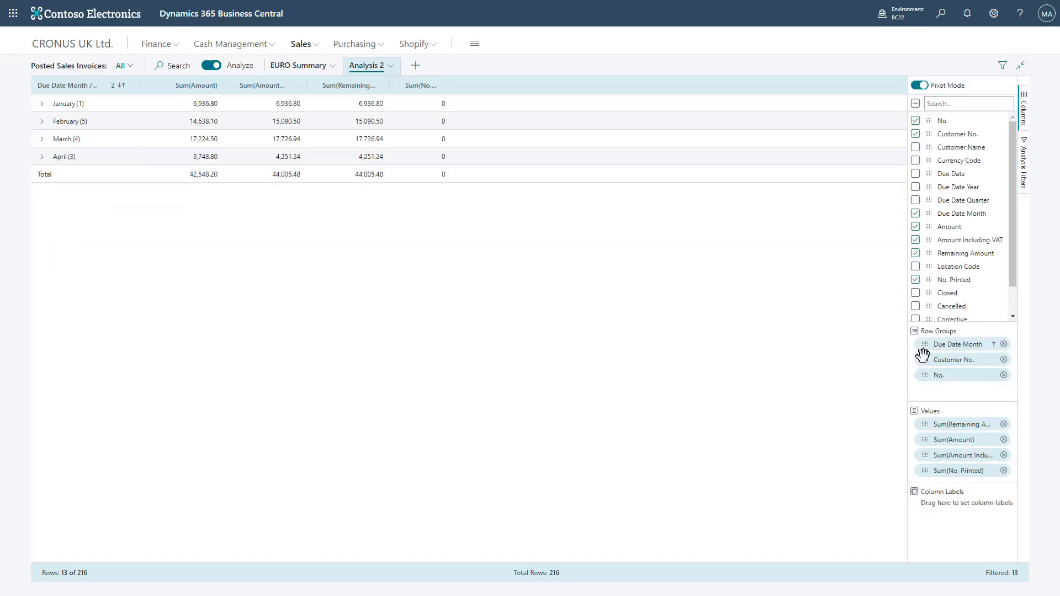
{"action": "left_click", "coordinate": [45, 126]}
{"action": "left_click", "coordinate": [43, 123]}
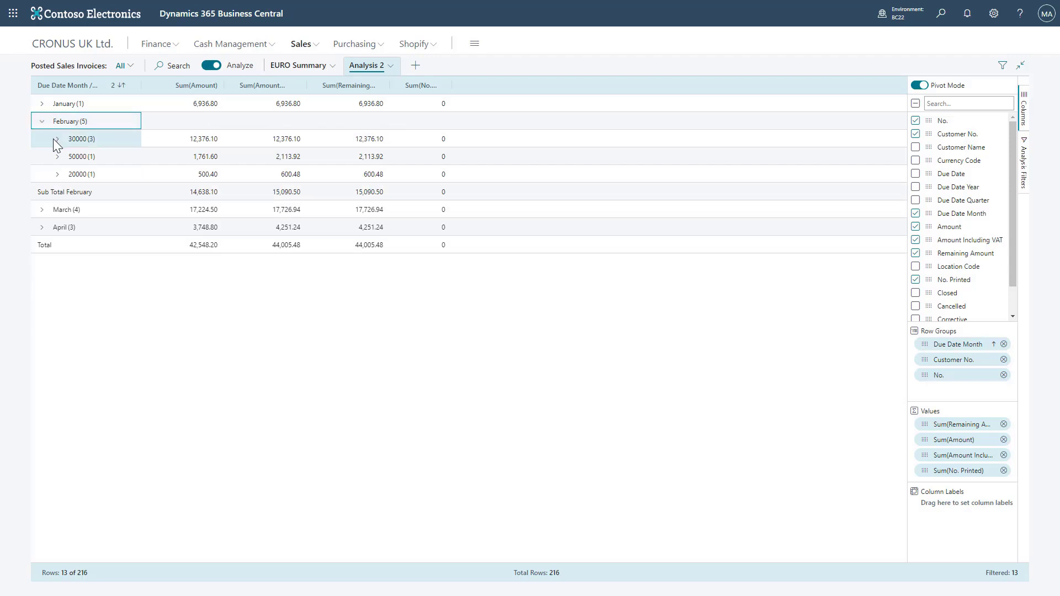
{"action": "left_click", "coordinate": [55, 139]}
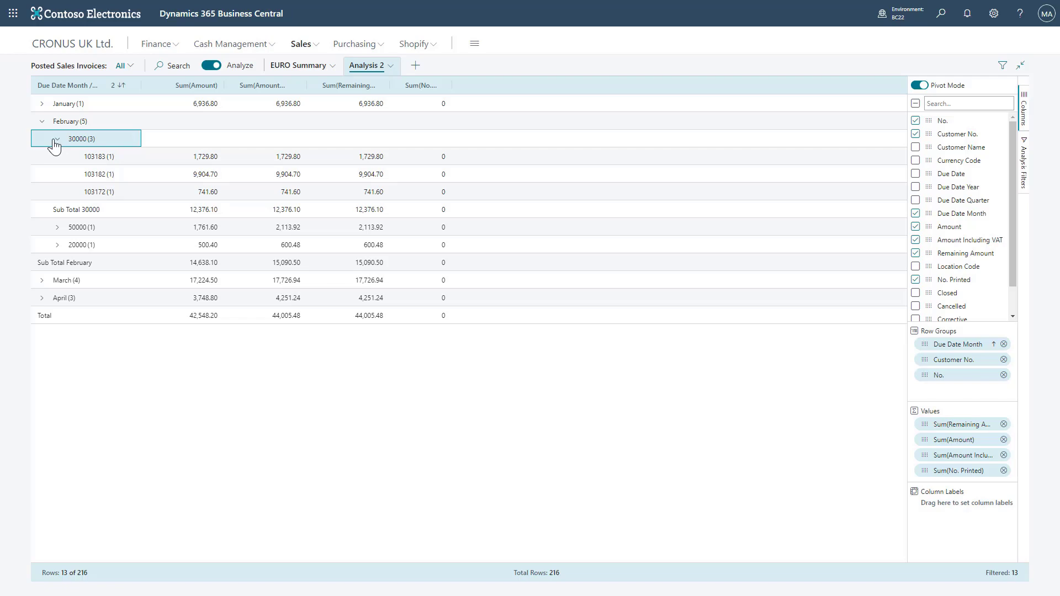
{"action": "left_click", "coordinate": [57, 140]}
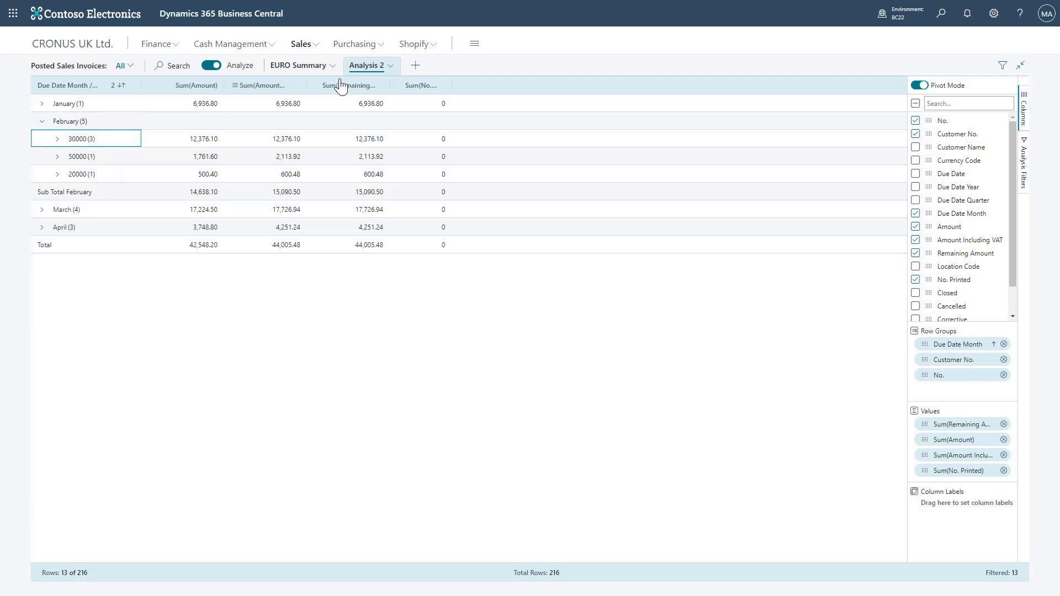
Step: Rename Analysis 2 to 'GBP Customer Invoice Breakdown', then glance at EURO Summary and return
{"action": "left_click", "coordinate": [386, 67]}
{"action": "left_click", "coordinate": [432, 81]}
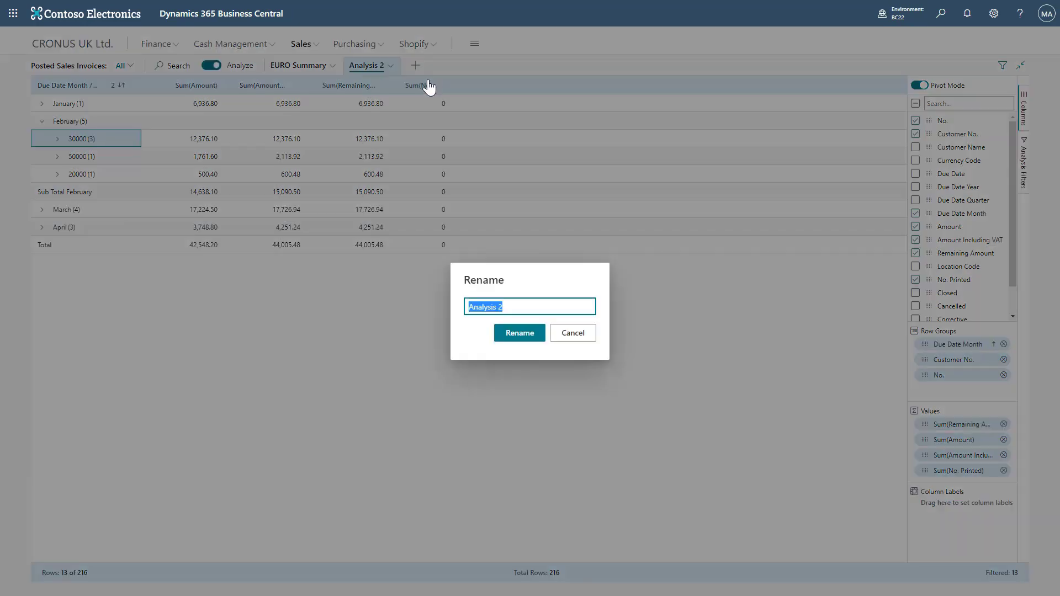
{"action": "type", "text": "GBP Customer Invoice Breakdown"}
{"action": "left_click", "coordinate": [536, 340]}
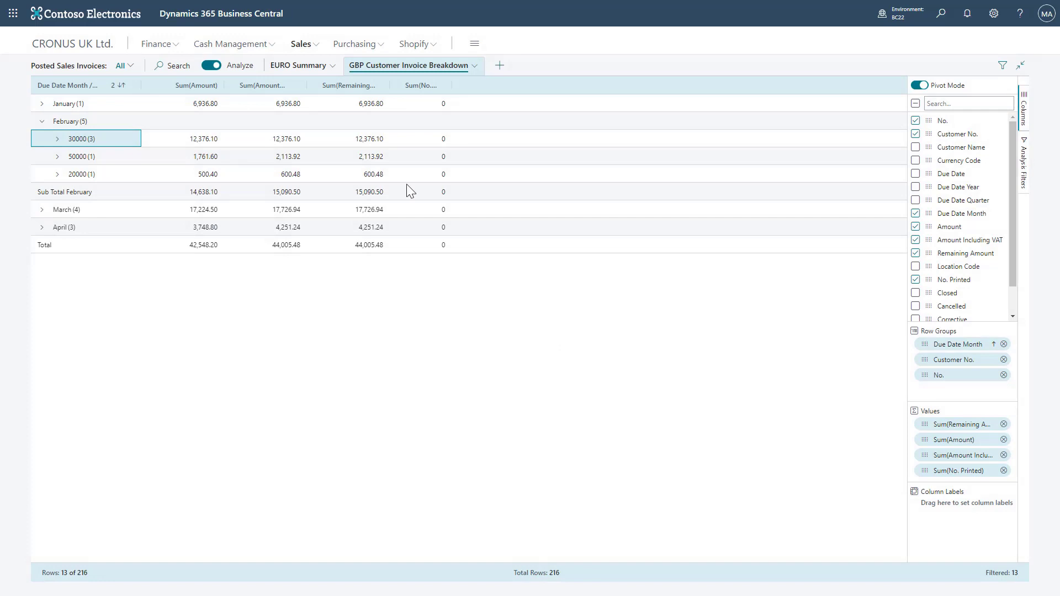
{"action": "left_click", "coordinate": [300, 66]}
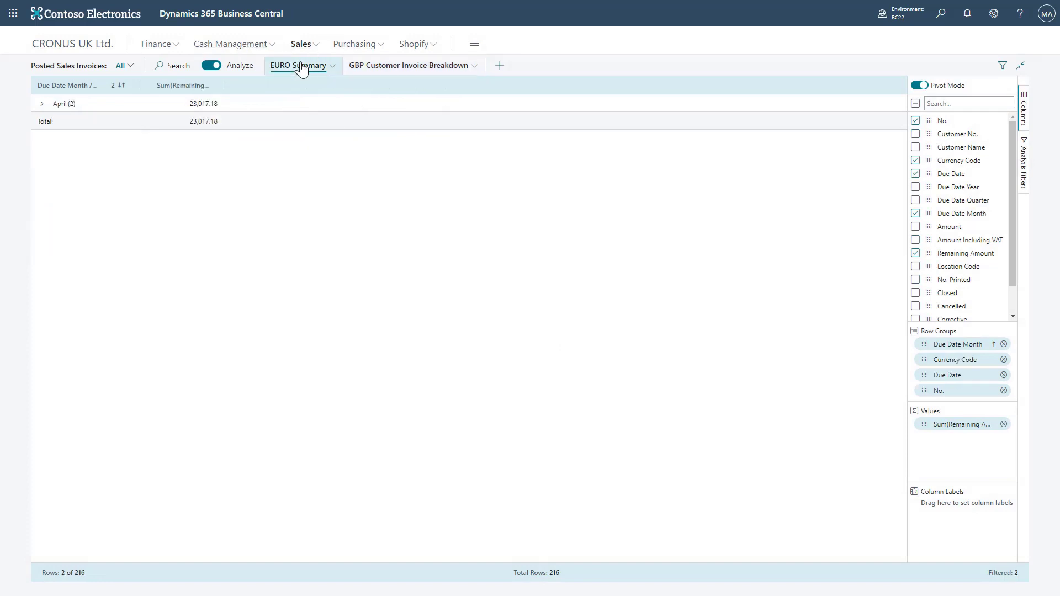
{"action": "left_click", "coordinate": [418, 65]}
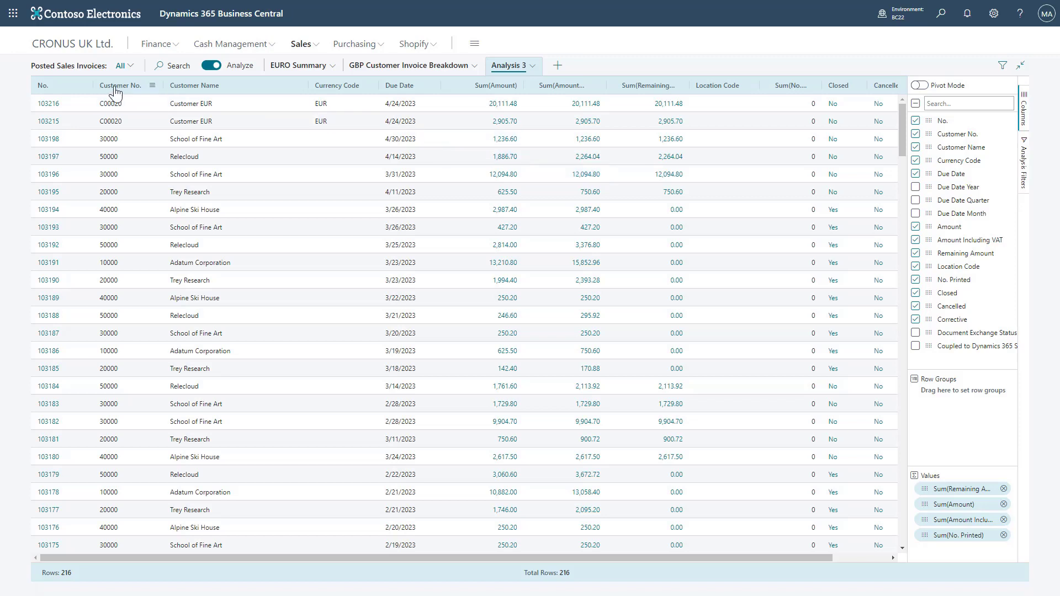
Step: Pin the Customer No. column to the left as the first column
{"action": "left_click", "coordinate": [152, 86]}
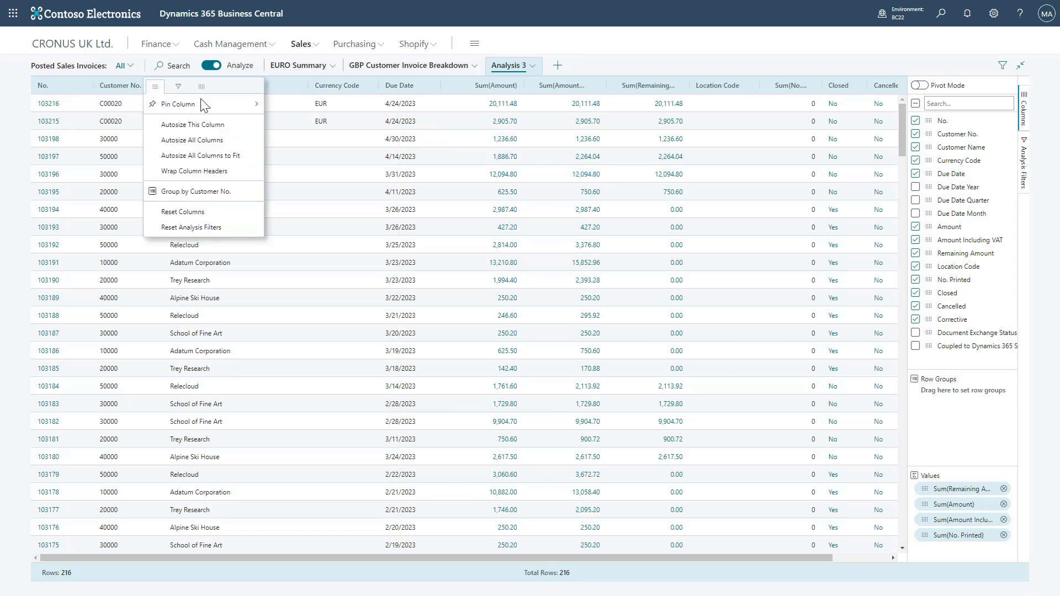
{"action": "mouse_move", "coordinate": [205, 107]}
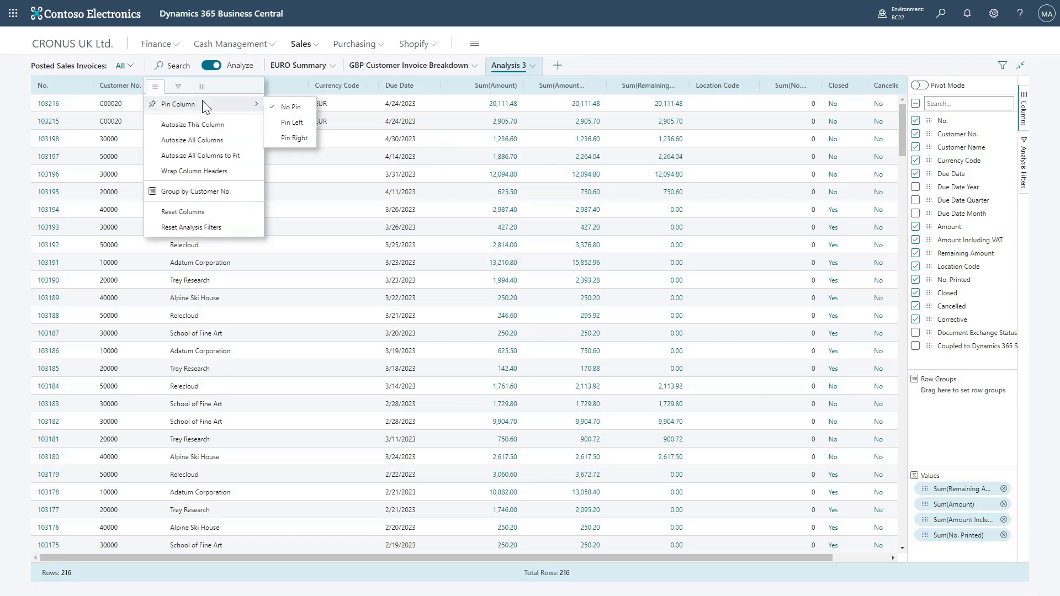
{"action": "left_click", "coordinate": [296, 123]}
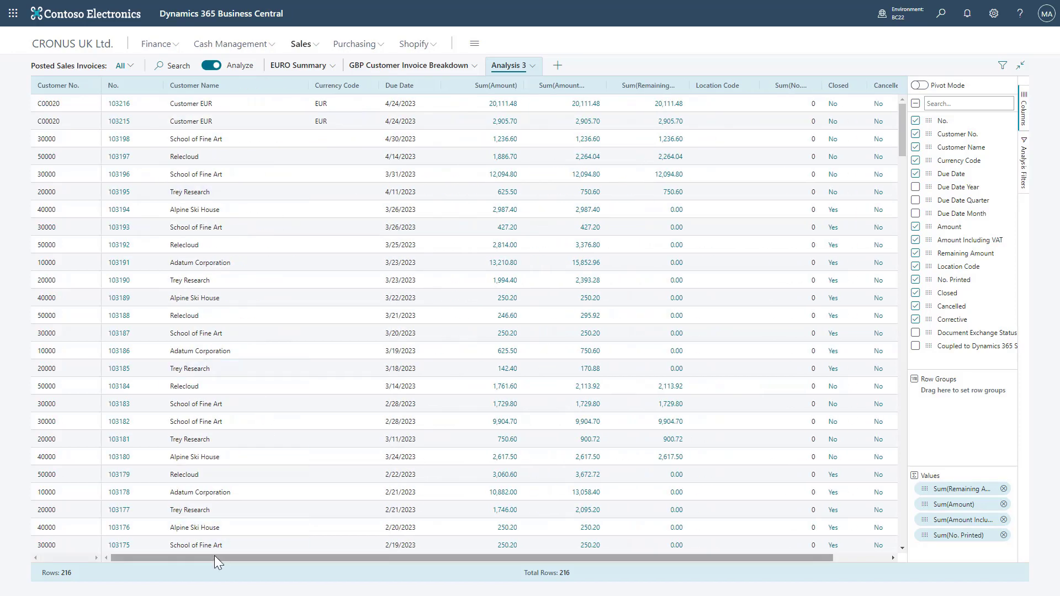
{"action": "left_click_drag", "start_coordinate": [214, 557], "coordinate": [201, 538]}
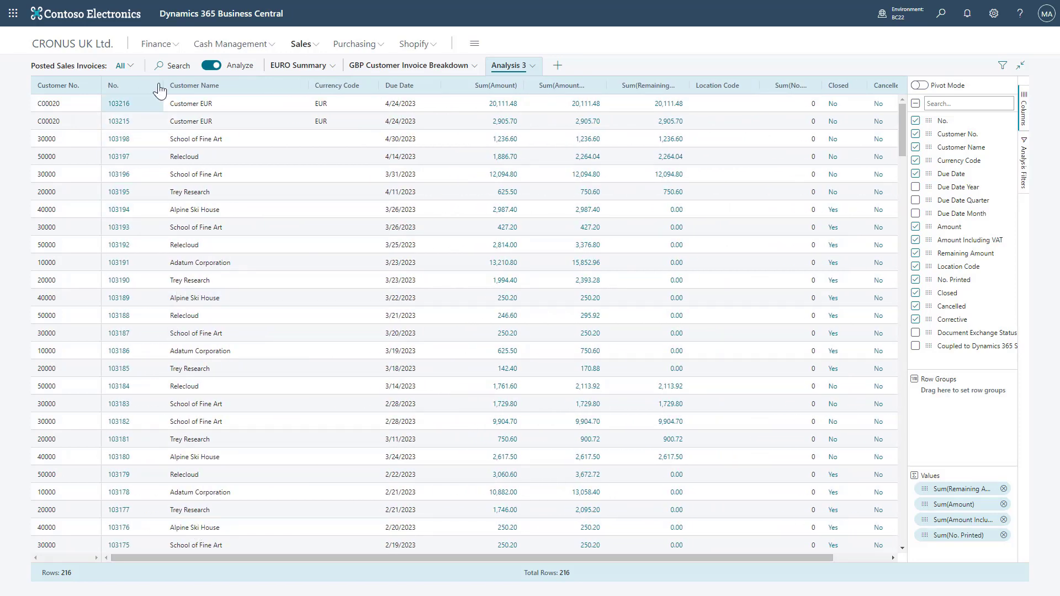
Step: Pin Customer Name left beside Customer No., then open and close posted invoice 103187
{"action": "left_click", "coordinate": [297, 86]}
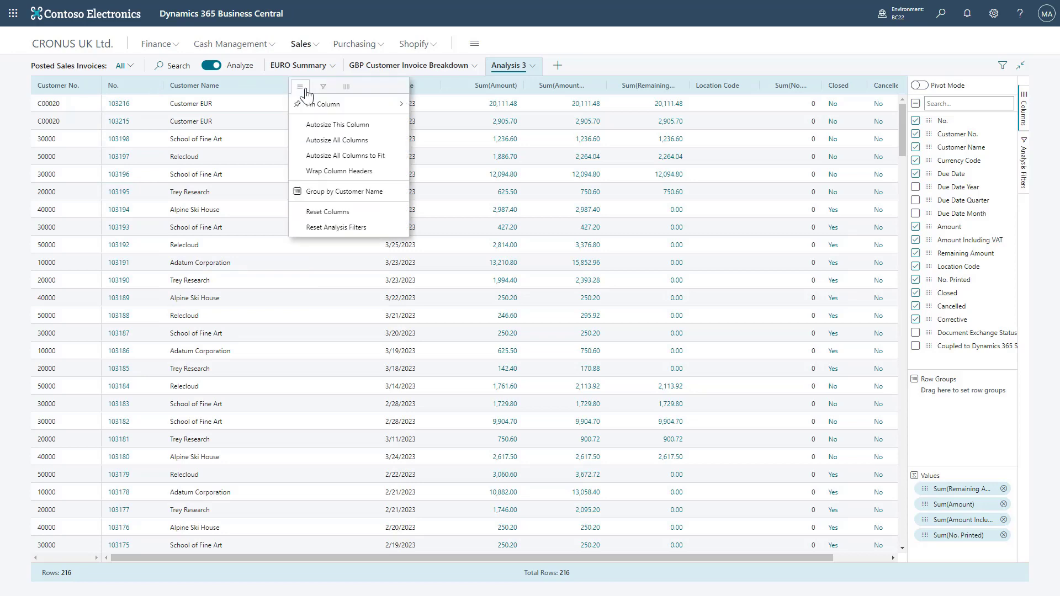
{"action": "mouse_move", "coordinate": [350, 104]}
{"action": "left_click", "coordinate": [431, 122]}
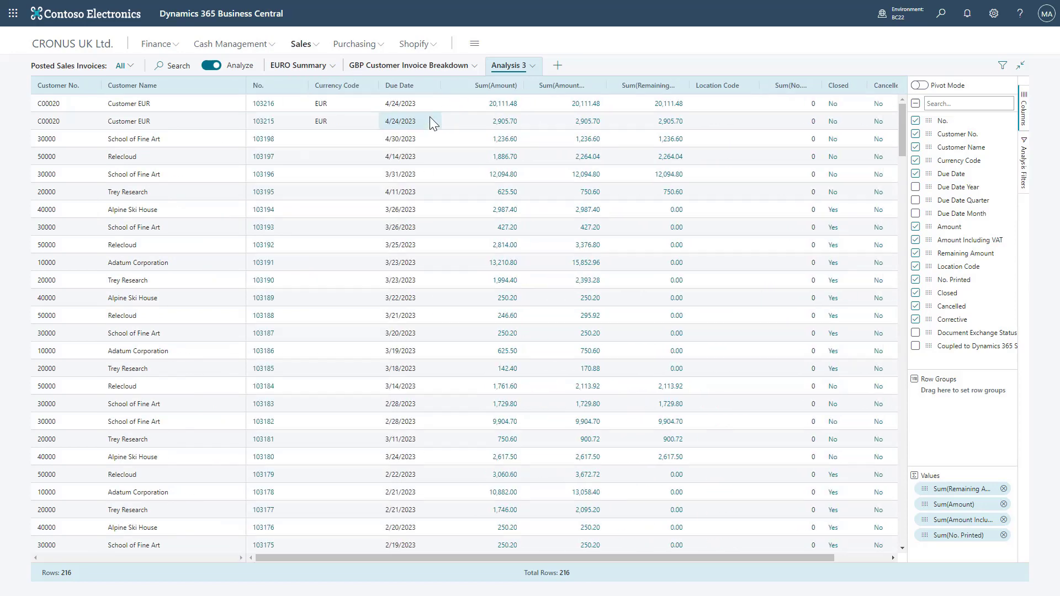
{"action": "mouse_move", "coordinate": [336, 558]}
{"action": "left_mouse_down"}
{"action": "mouse_move", "coordinate": [438, 558]}
{"action": "mouse_move", "coordinate": [338, 556]}
{"action": "left_mouse_up"}
{"action": "left_click", "coordinate": [268, 335]}
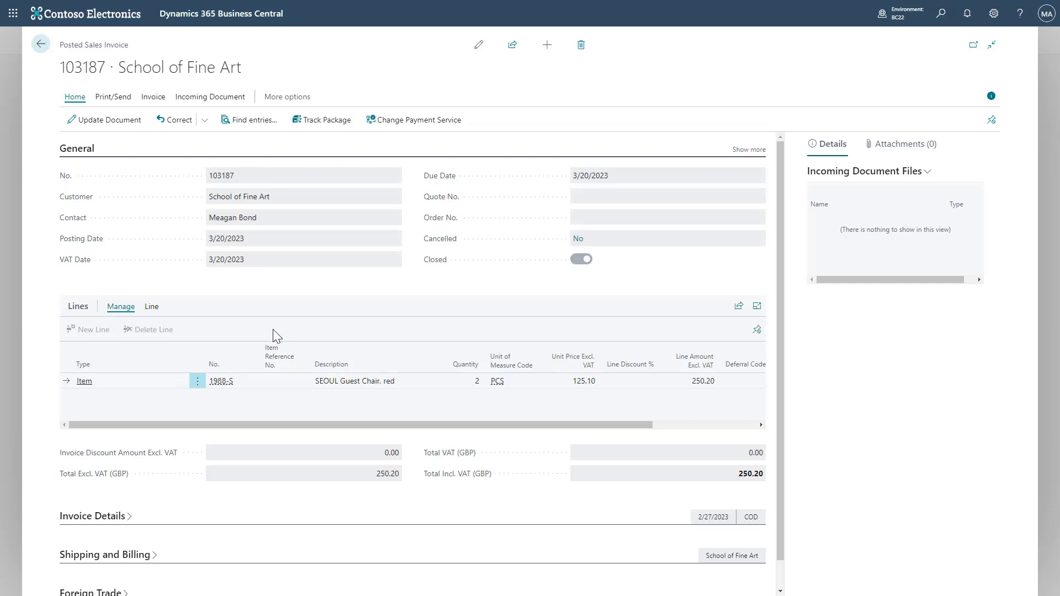
{"action": "key", "text": "Escape"}
{"action": "left_click", "coordinate": [293, 85]}
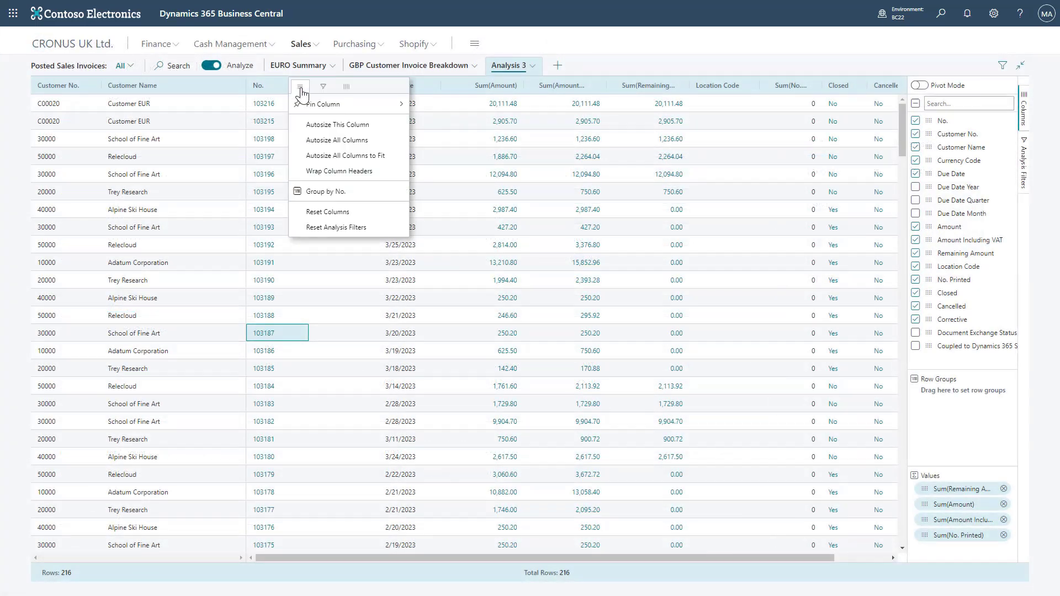
{"action": "mouse_move", "coordinate": [349, 105]}
{"action": "left_click", "coordinate": [421, 133]}
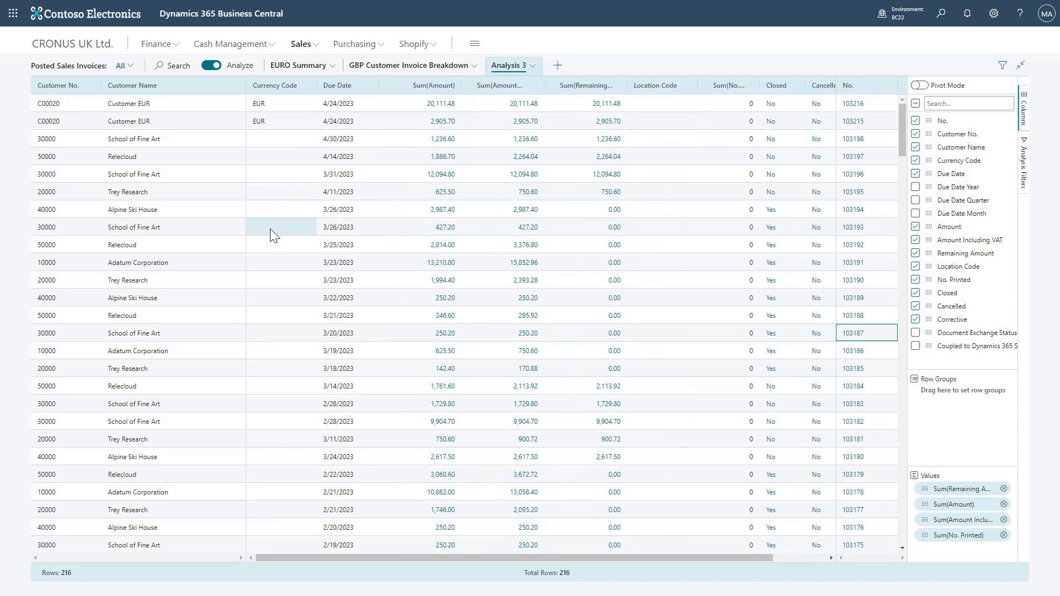
{"action": "left_click", "coordinate": [888, 88]}
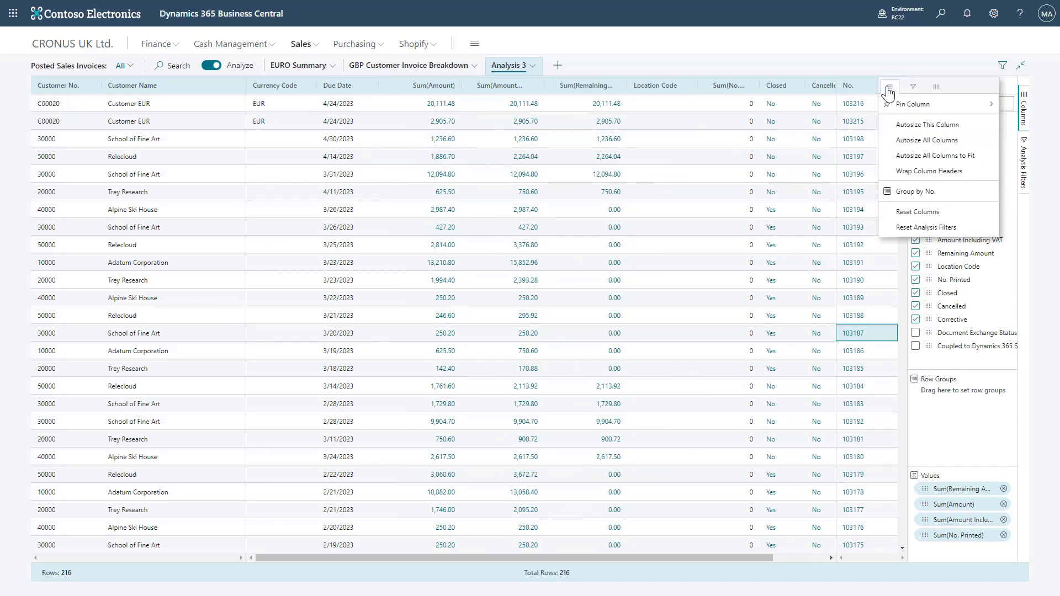
{"action": "mouse_move", "coordinate": [895, 102]}
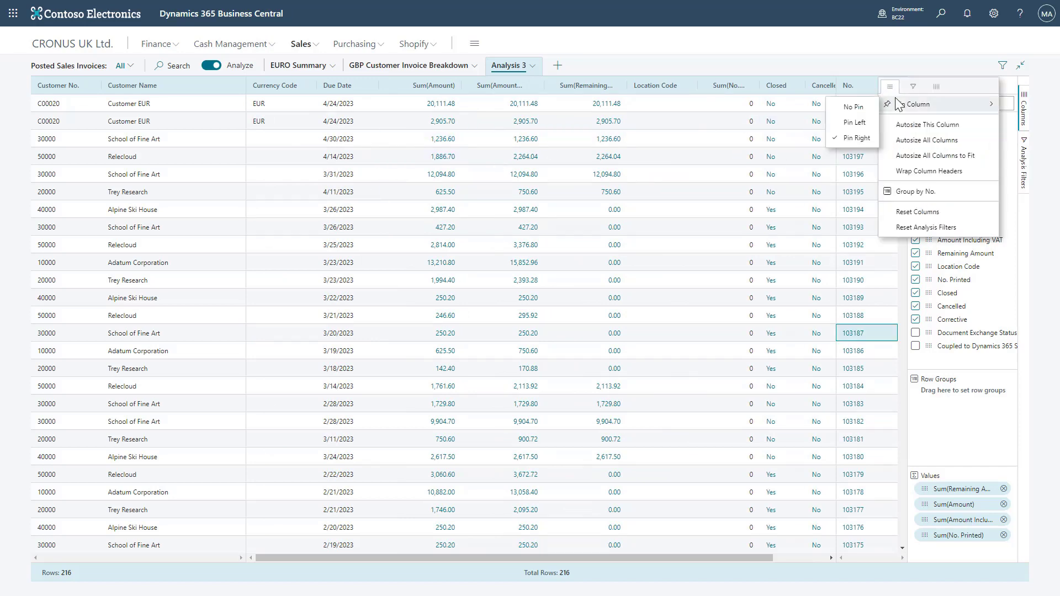
{"action": "left_click", "coordinate": [846, 110]}
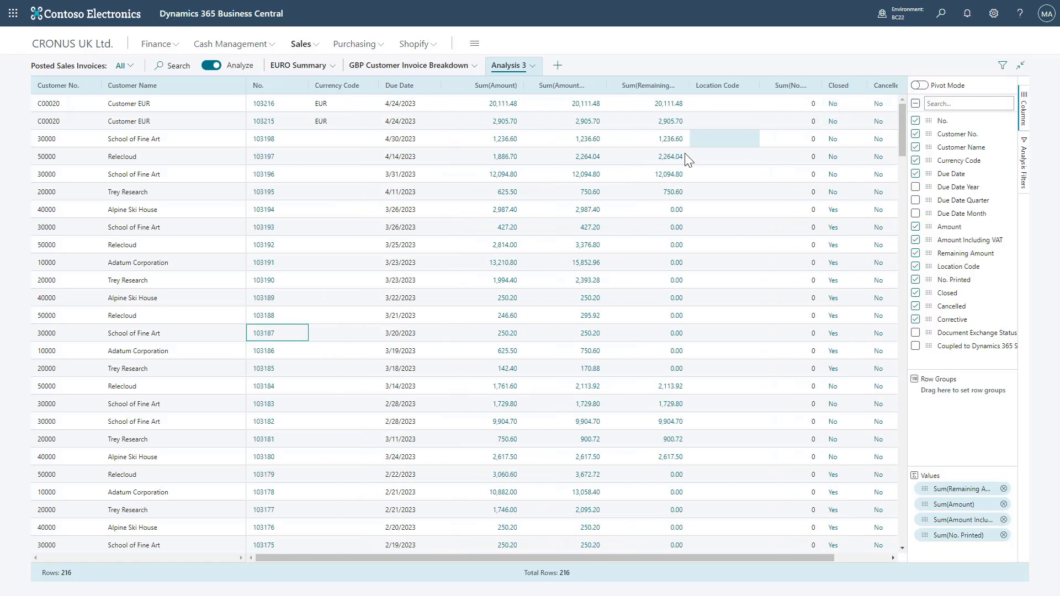
Step: Group invoices by Currency Code, peek into the (Blanks) and EUR groups, then remove the grouping
{"action": "left_click", "coordinate": [370, 87]}
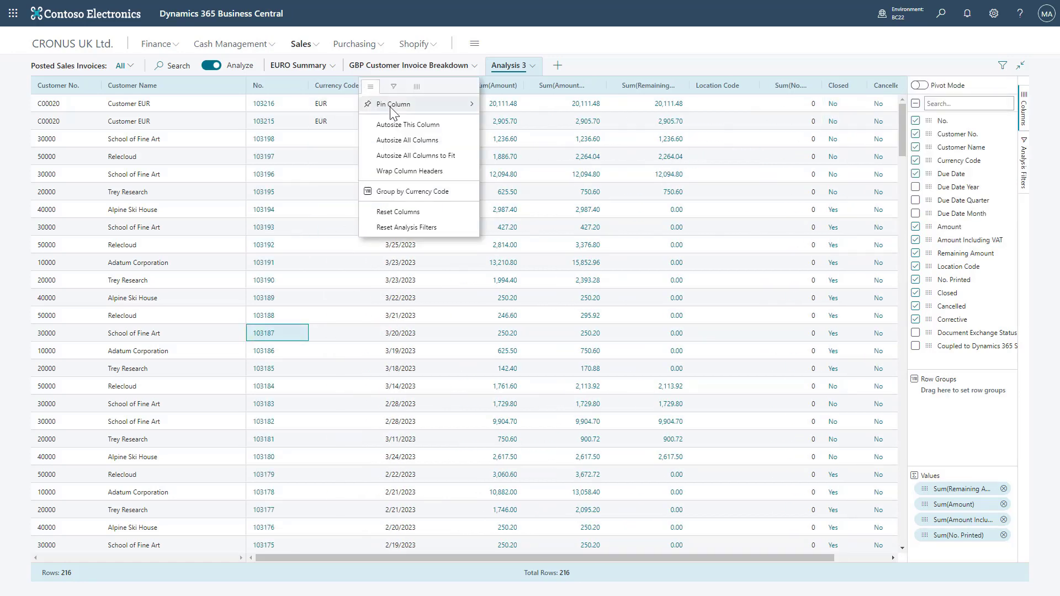
{"action": "left_click", "coordinate": [431, 193]}
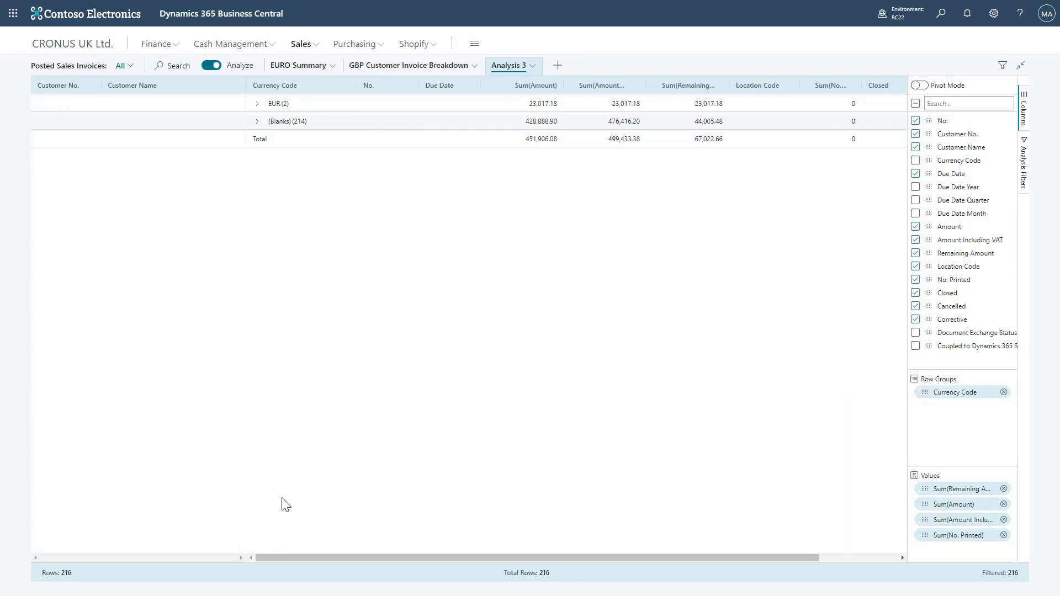
{"action": "left_click", "coordinate": [257, 121]}
{"action": "left_click", "coordinate": [257, 121]}
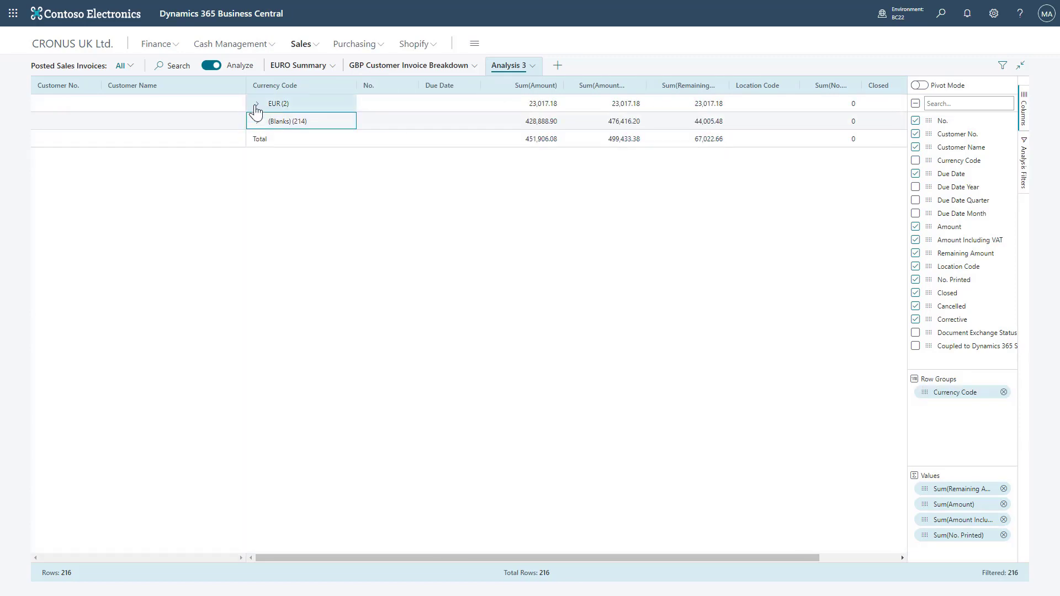
{"action": "left_click", "coordinate": [257, 103]}
{"action": "left_click", "coordinate": [256, 103]}
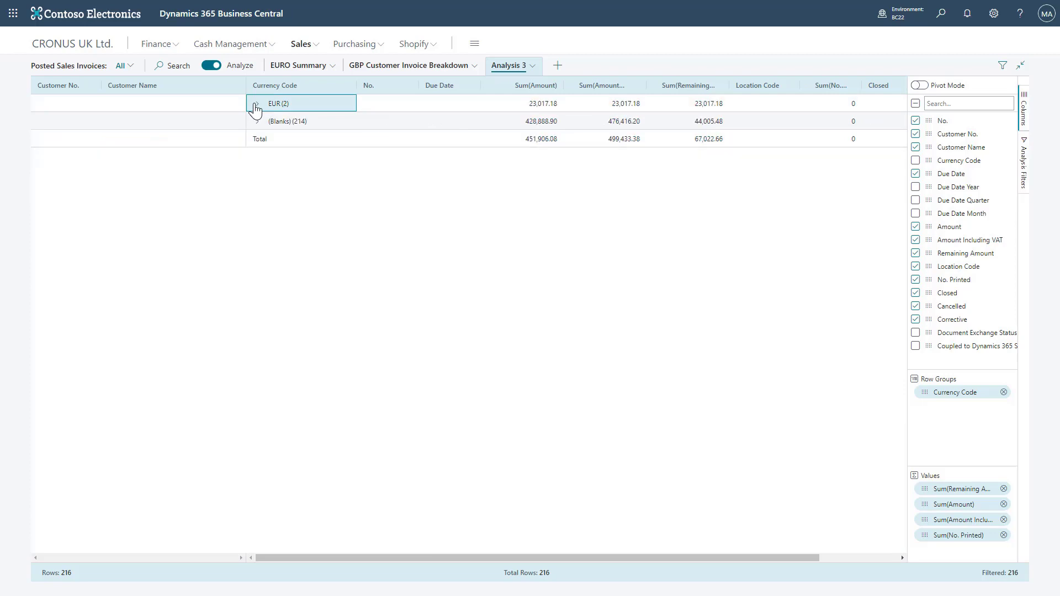
{"action": "left_click", "coordinate": [1004, 393]}
Step: Cycle the Remaining Amount sort, ending with smallest amounts first
{"action": "left_click", "coordinate": [587, 86]}
{"action": "left_click", "coordinate": [588, 85]}
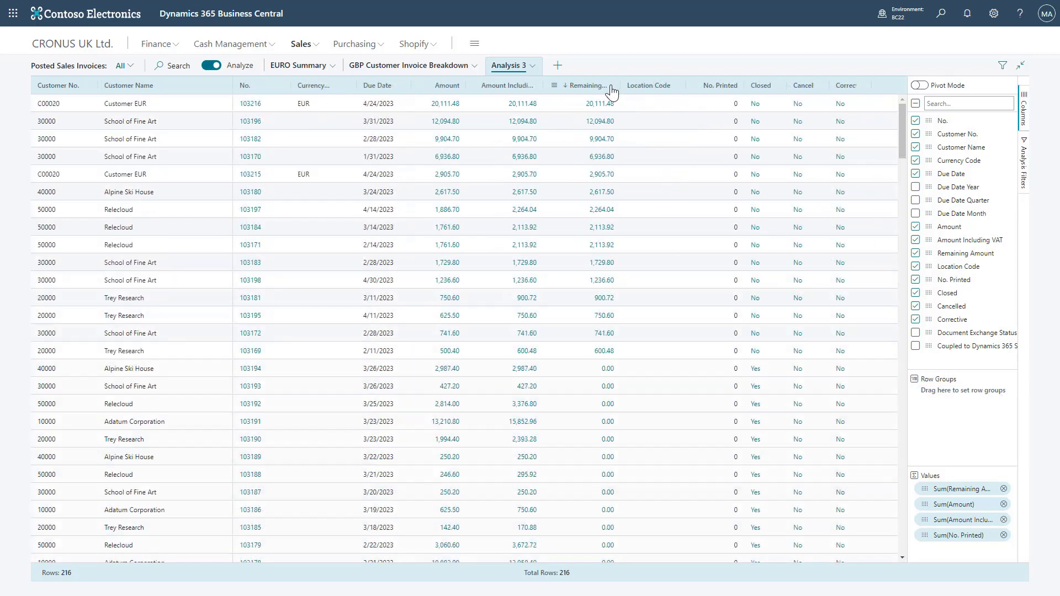
{"action": "left_click", "coordinate": [609, 89]}
{"action": "left_click", "coordinate": [610, 90]}
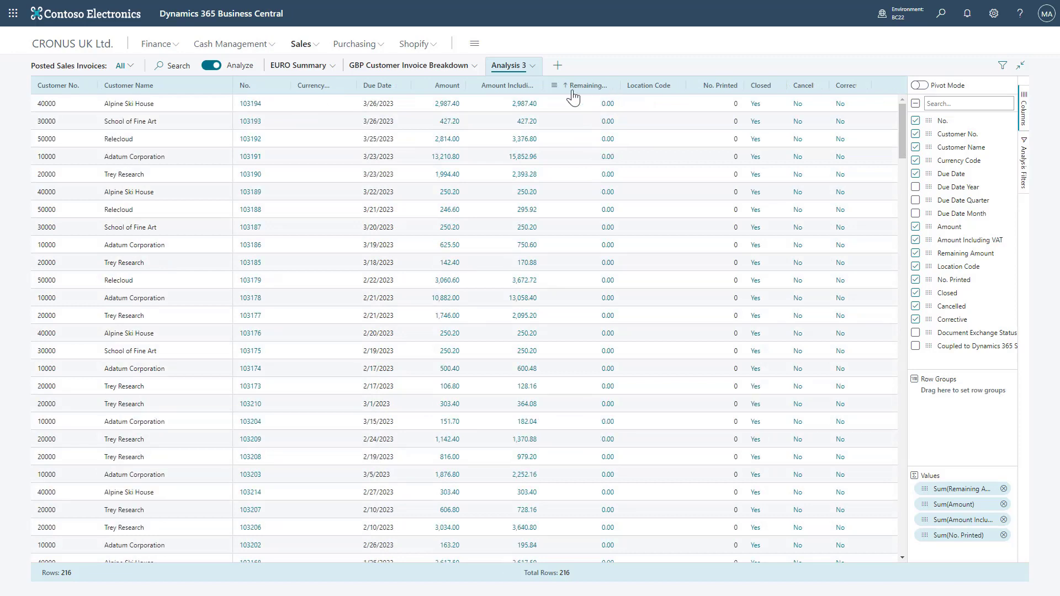
Step: Review the Remaining Amount column options and aggregation choices, keeping Sum
{"action": "left_click", "coordinate": [557, 87]}
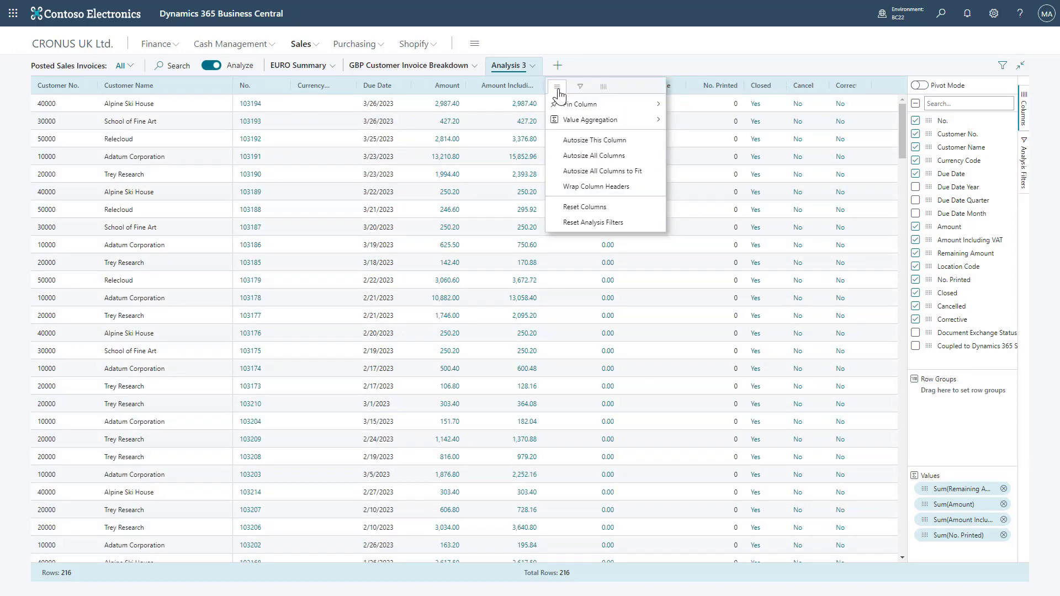
{"action": "mouse_move", "coordinate": [611, 118]}
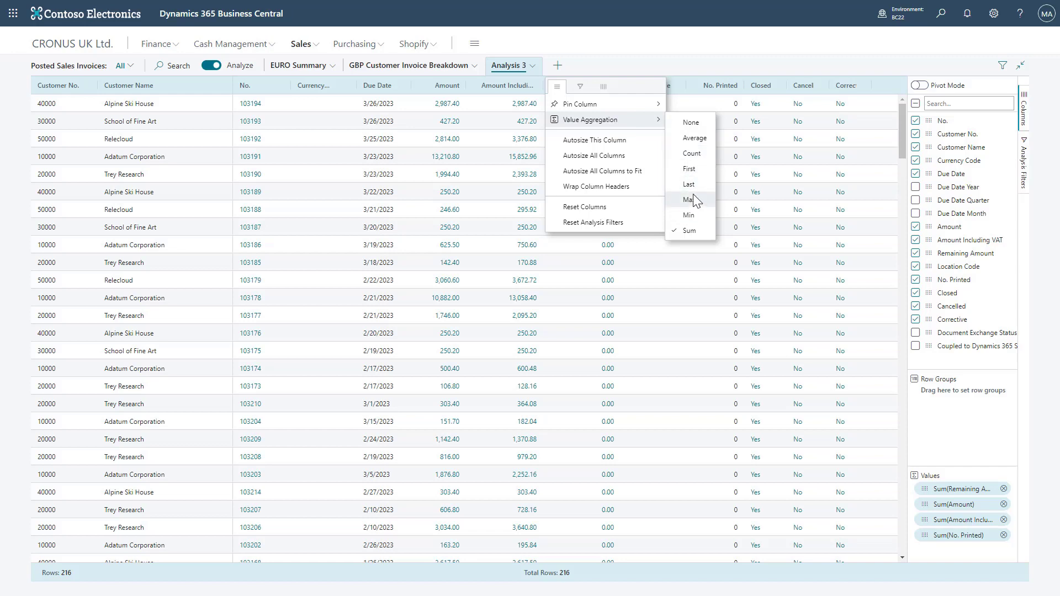
{"action": "left_click", "coordinate": [930, 490]}
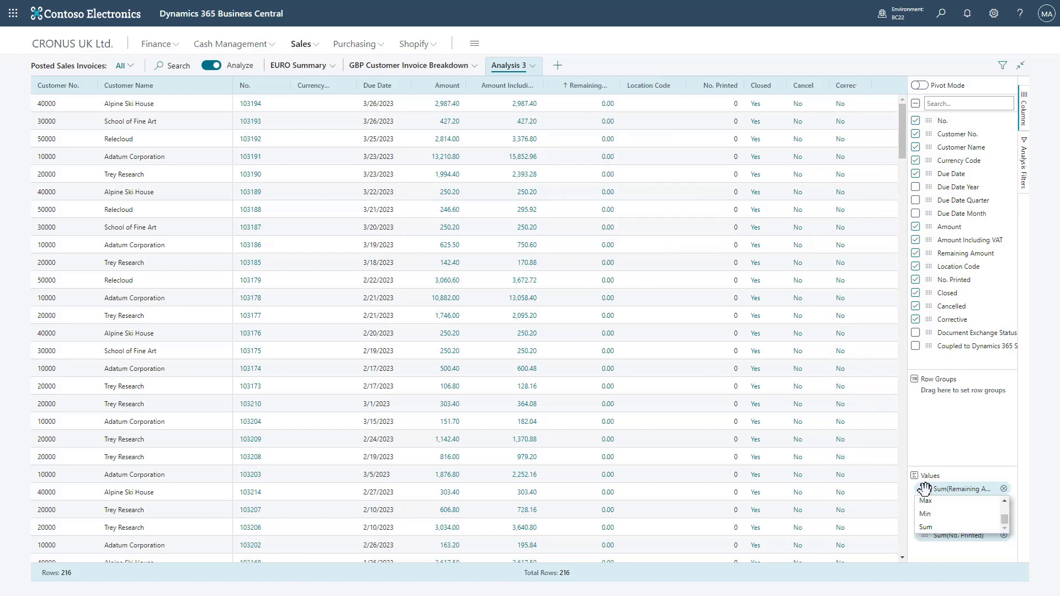
{"action": "scroll", "coordinate": [969, 521], "scroll_direction": "down", "scroll_amount": 3}
{"action": "scroll", "coordinate": [972, 522], "scroll_direction": "up", "scroll_amount": 3}
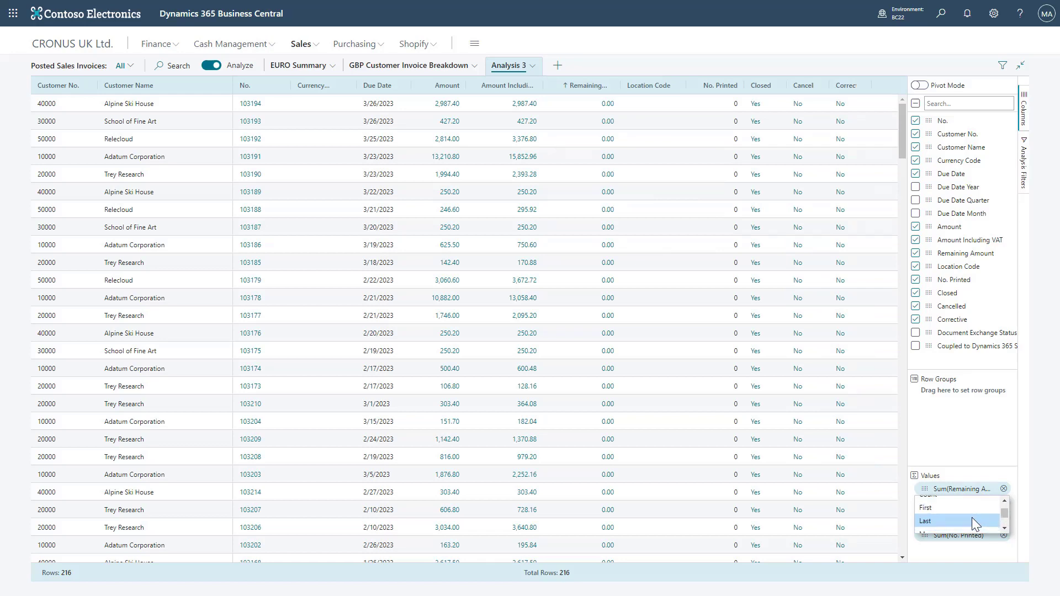
{"action": "left_click", "coordinate": [969, 445]}
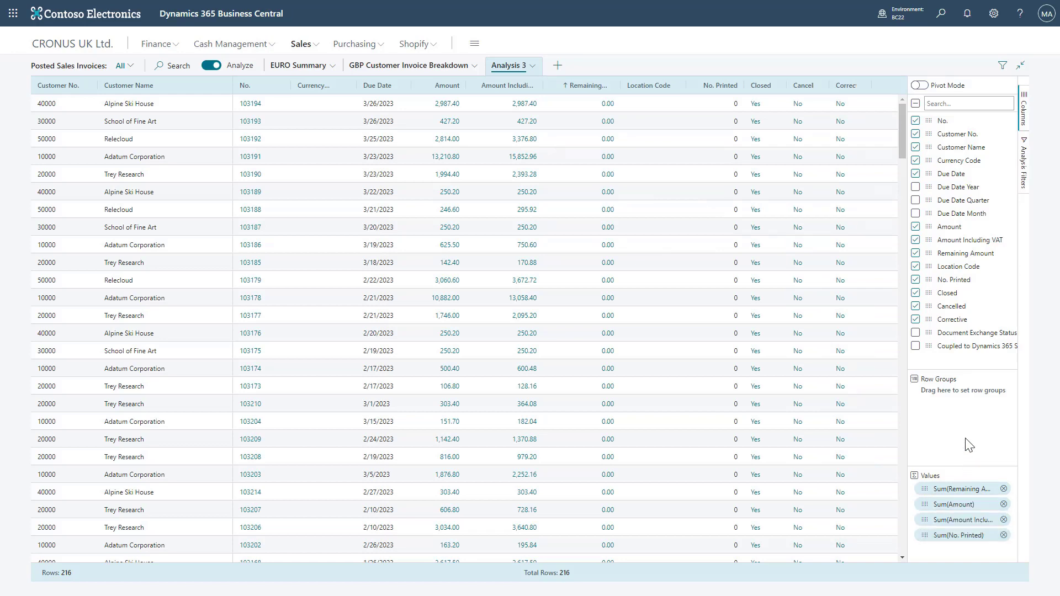
Step: Turn on pivot mode, pivot the four sums by Due Date Month, and scroll to June and July
{"action": "left_click", "coordinate": [923, 86]}
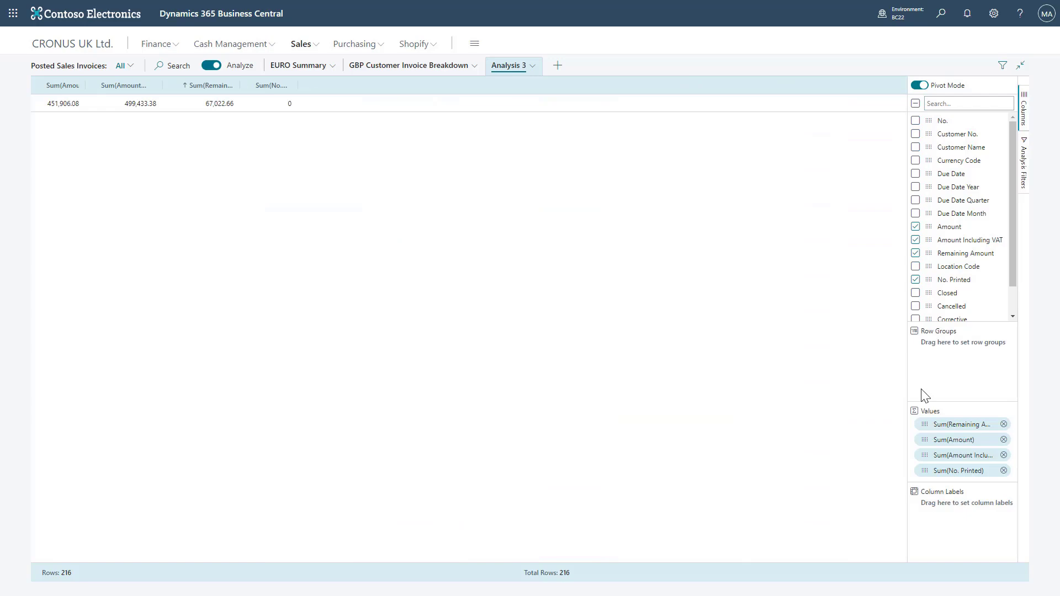
{"action": "left_click", "coordinate": [920, 422]}
{"action": "left_click", "coordinate": [933, 393]}
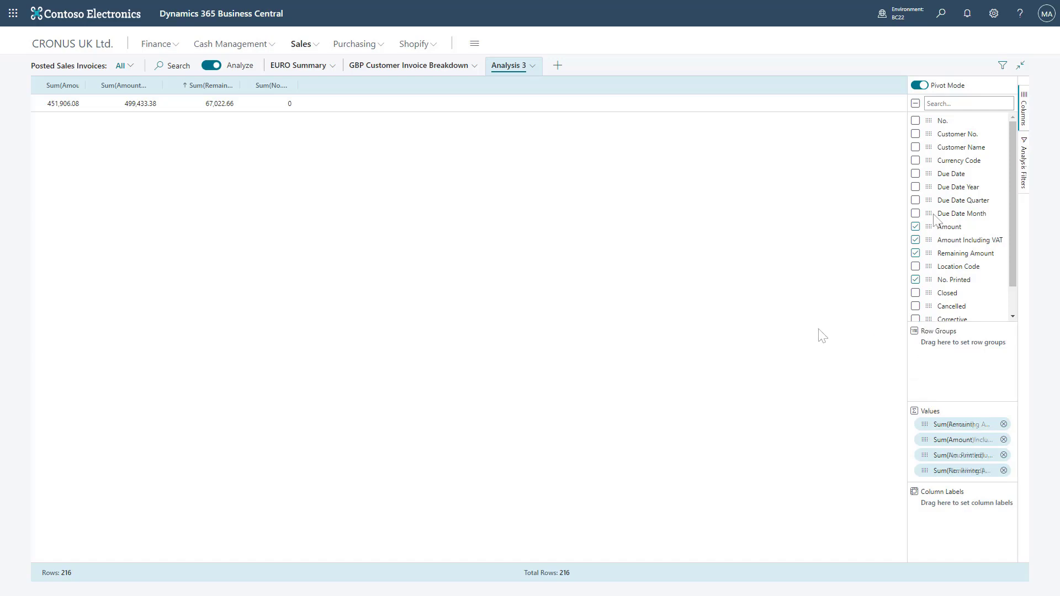
{"action": "left_click_drag", "start_coordinate": [933, 216], "coordinate": [942, 518]}
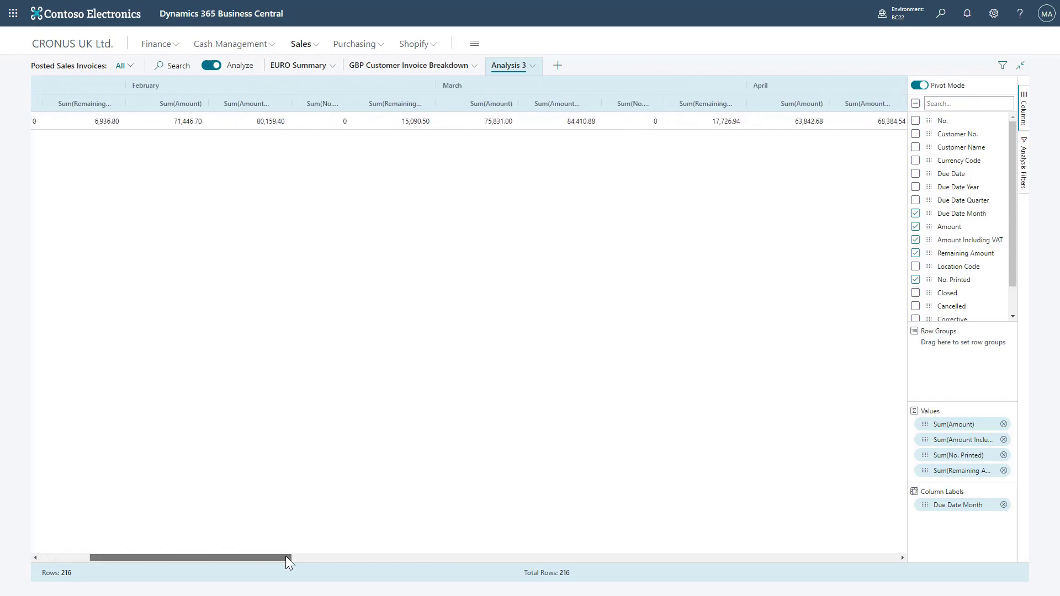
{"action": "left_click_drag", "start_coordinate": [286, 556], "coordinate": [529, 477]}
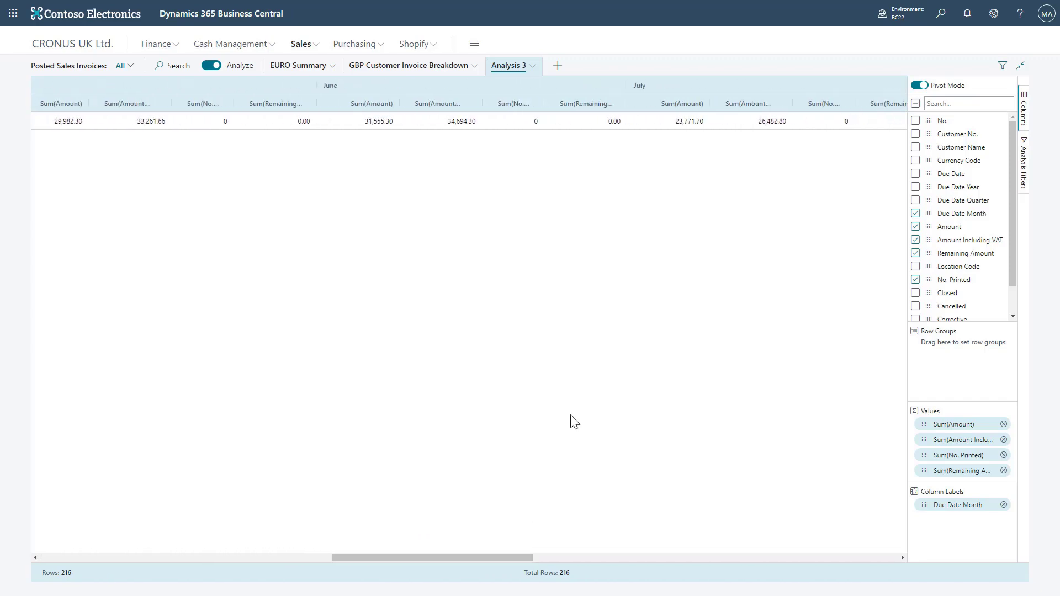
Step: Export the due-month pivot to Excel via the July Sum(Amount) cell's Export > Excel Export
{"action": "right_click", "coordinate": [693, 120]}
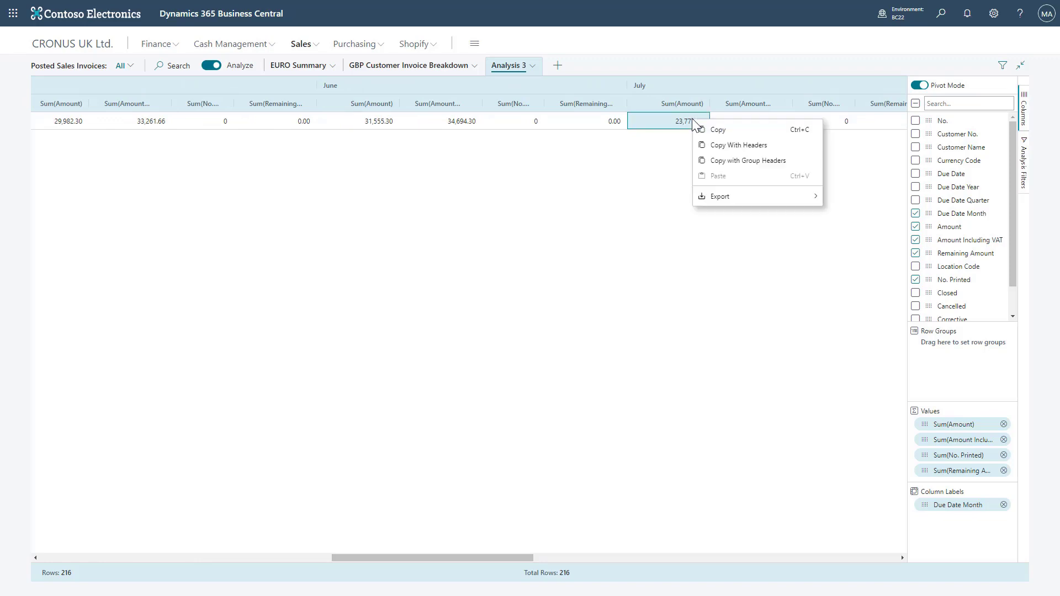
{"action": "mouse_move", "coordinate": [748, 194]}
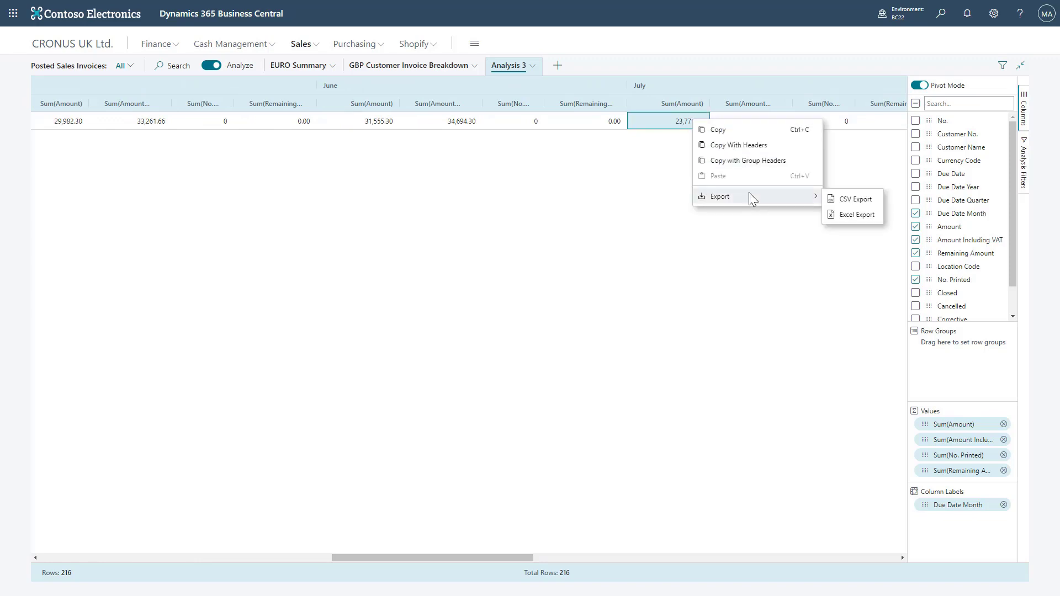
{"action": "left_click", "coordinate": [837, 214]}
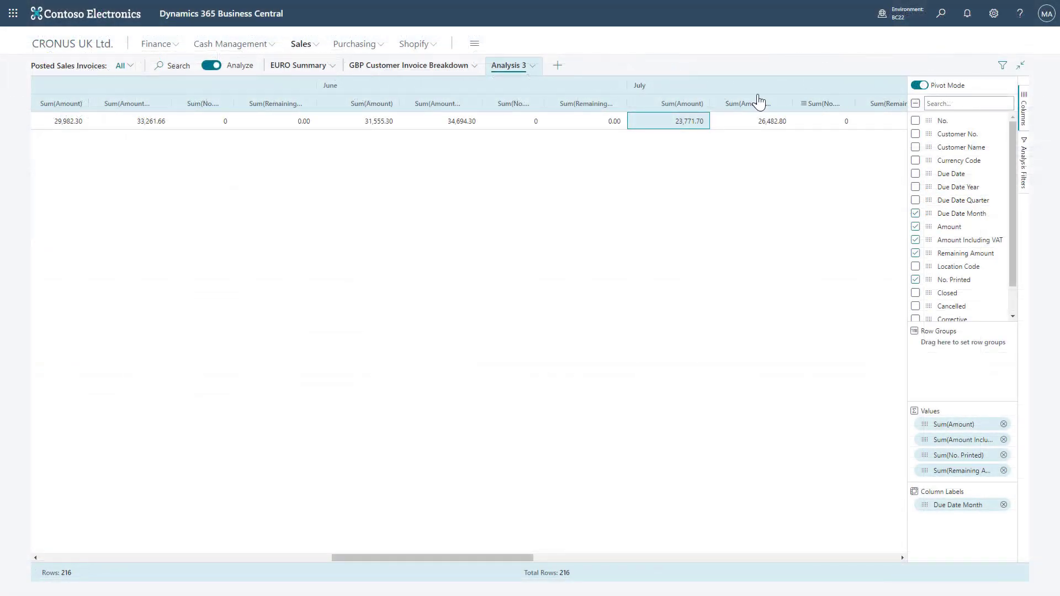
Step: Turn off Analyze and filter the invoice list to Due Date 01/01/23..31/12/23
{"action": "left_click", "coordinate": [212, 65]}
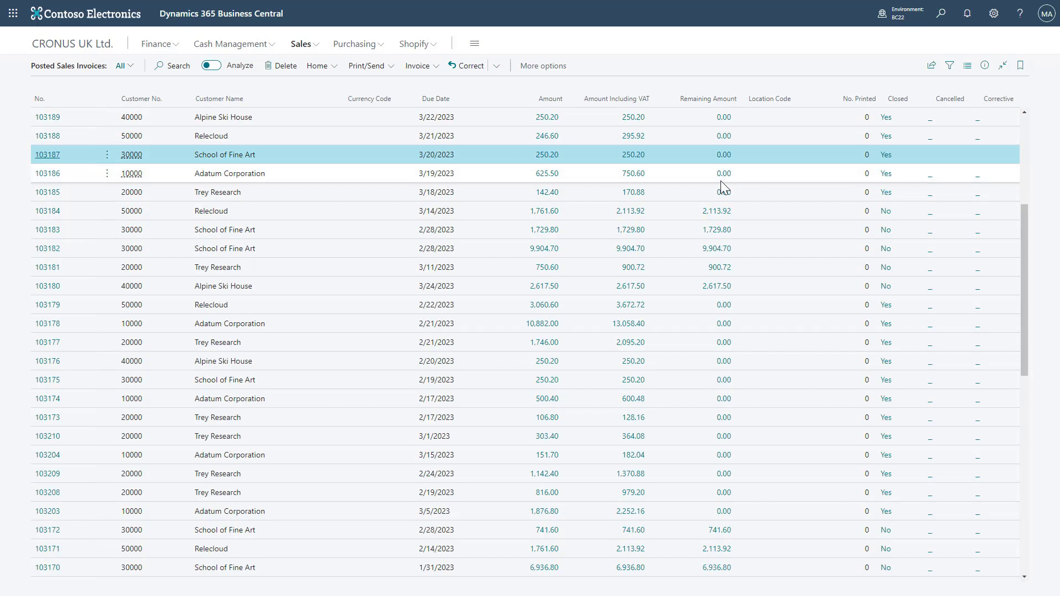
{"action": "left_click", "coordinate": [949, 69]}
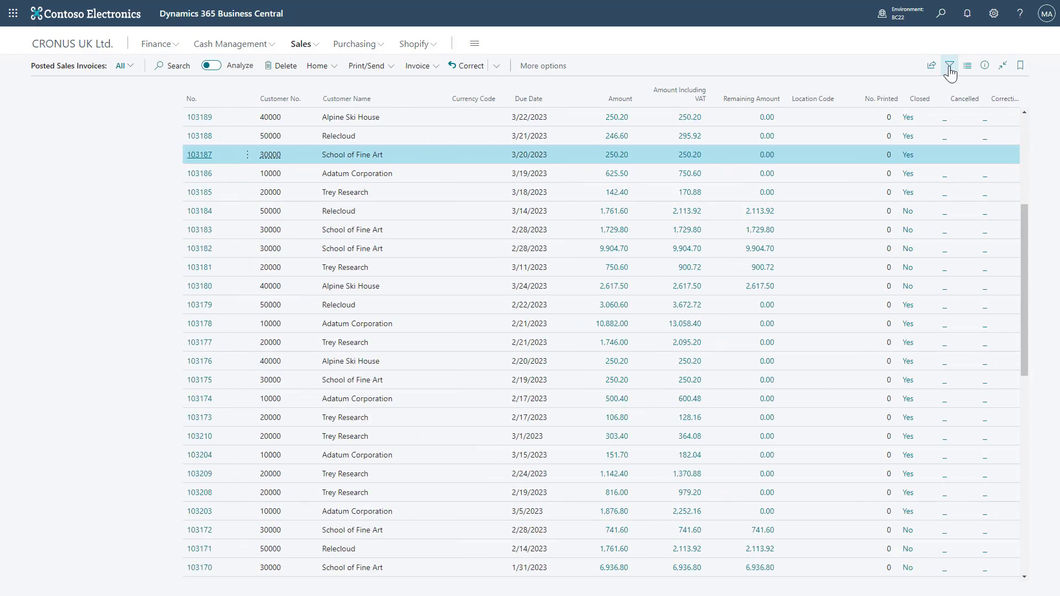
{"action": "left_click", "coordinate": [53, 214]}
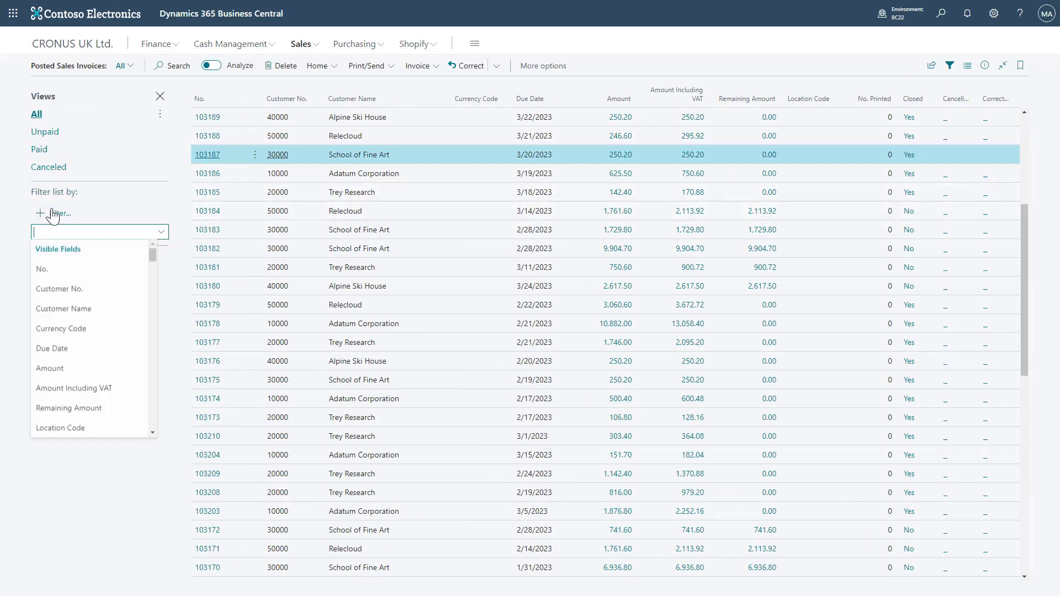
{"action": "type", "text": "Due"}
{"action": "key", "text": "Return"}
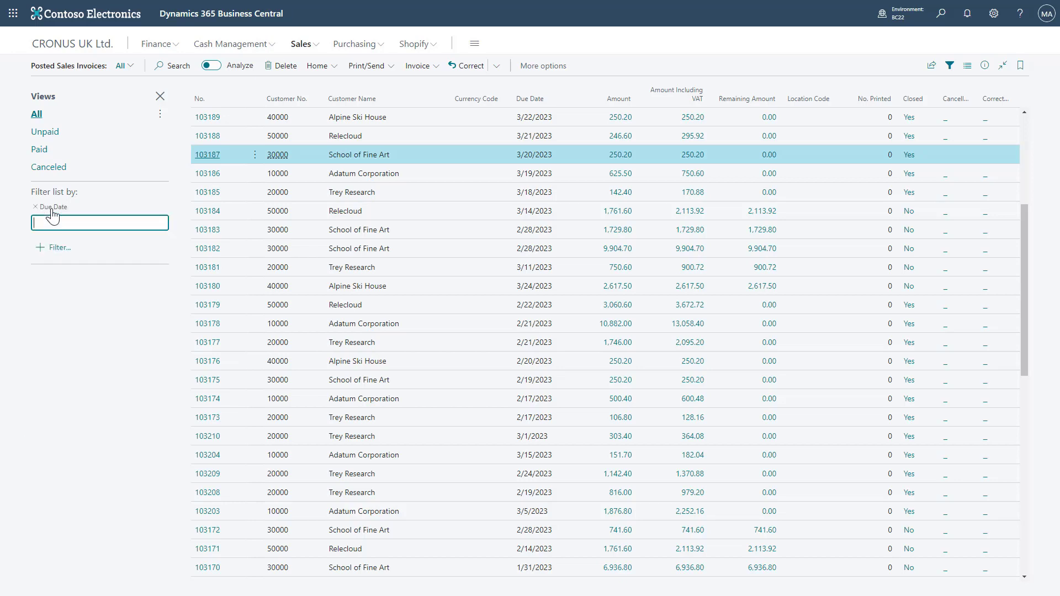
{"action": "type", "text": "01/01/23"}
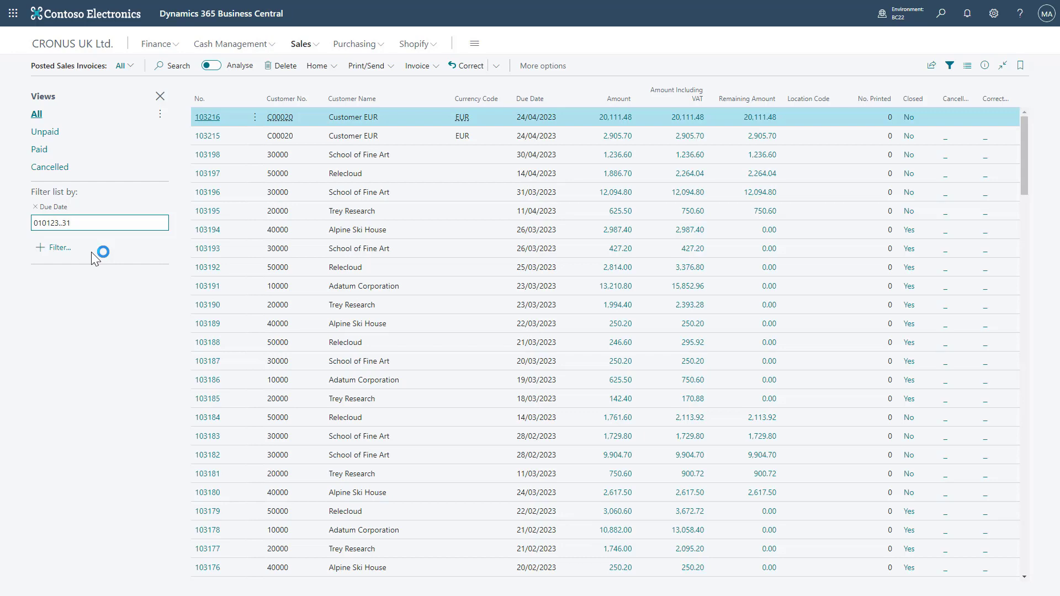
{"action": "type", "text": "..31/1223"}
{"action": "key", "text": "Tab"}
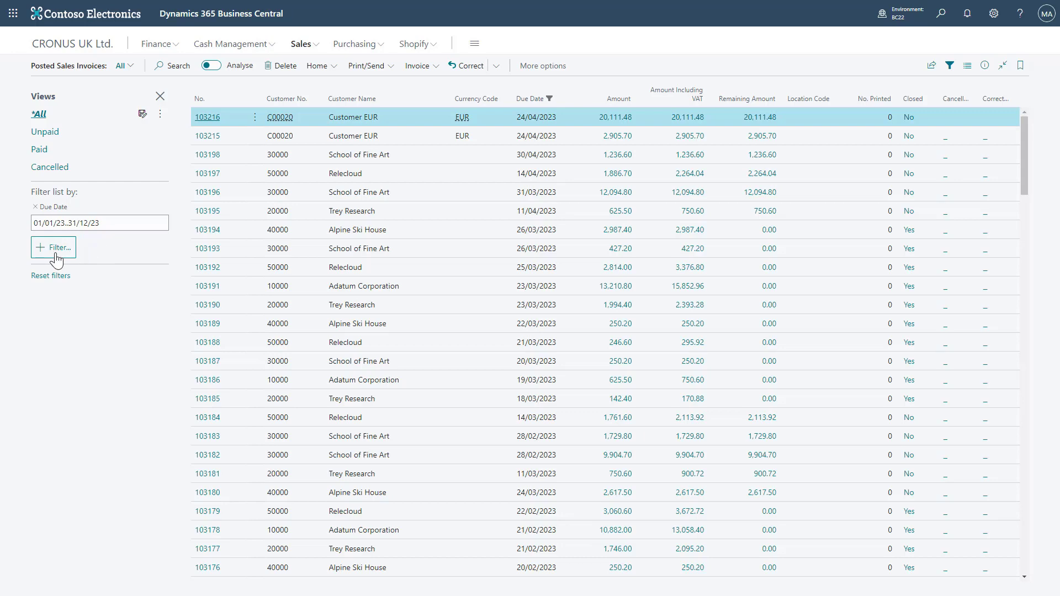
Step: Add a No. filter of 103200..104000, leaving 17 invoices
{"action": "left_click", "coordinate": [64, 254]}
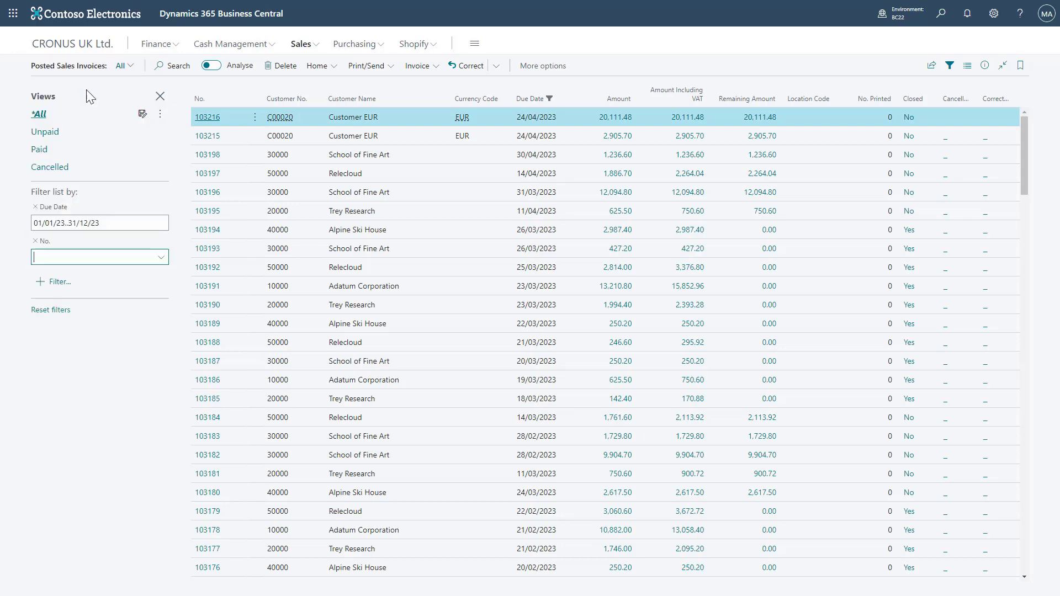
{"action": "left_click", "coordinate": [85, 95]}
{"action": "type", "text": "1032"}
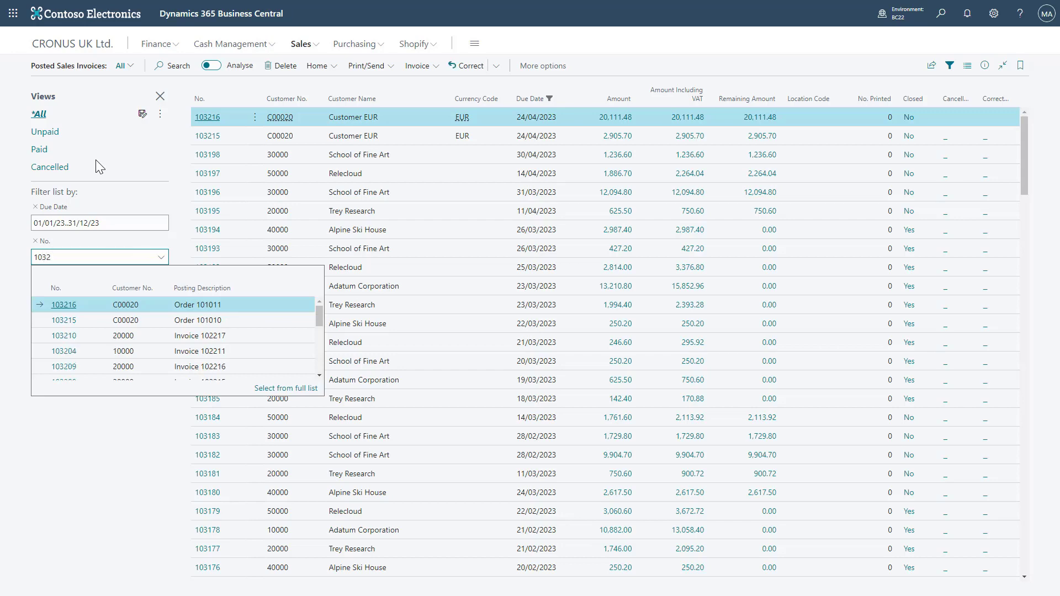
{"action": "type", "text": "00"}
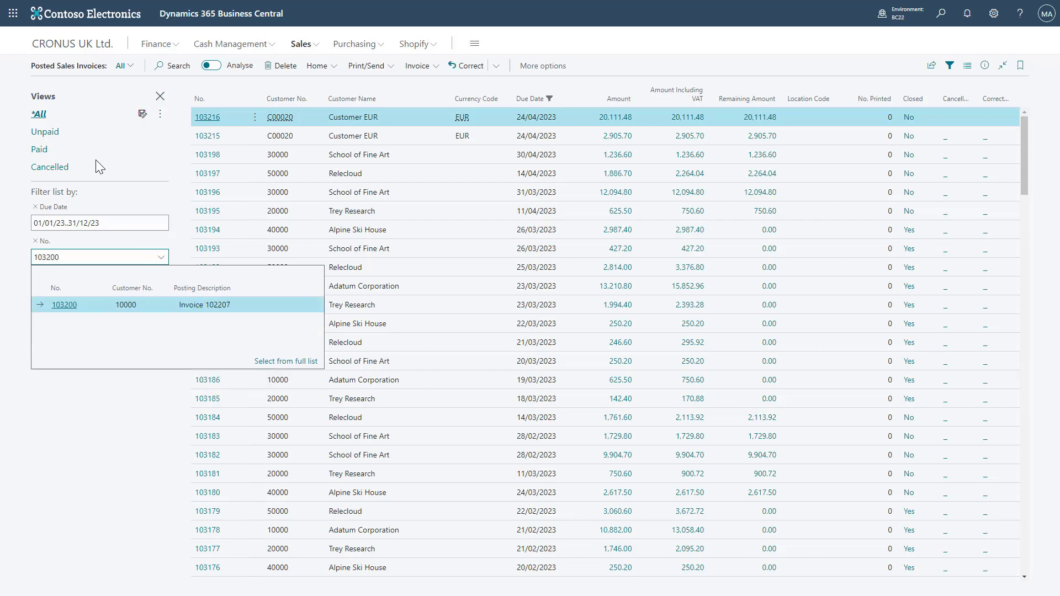
{"action": "type", "text": ".."}
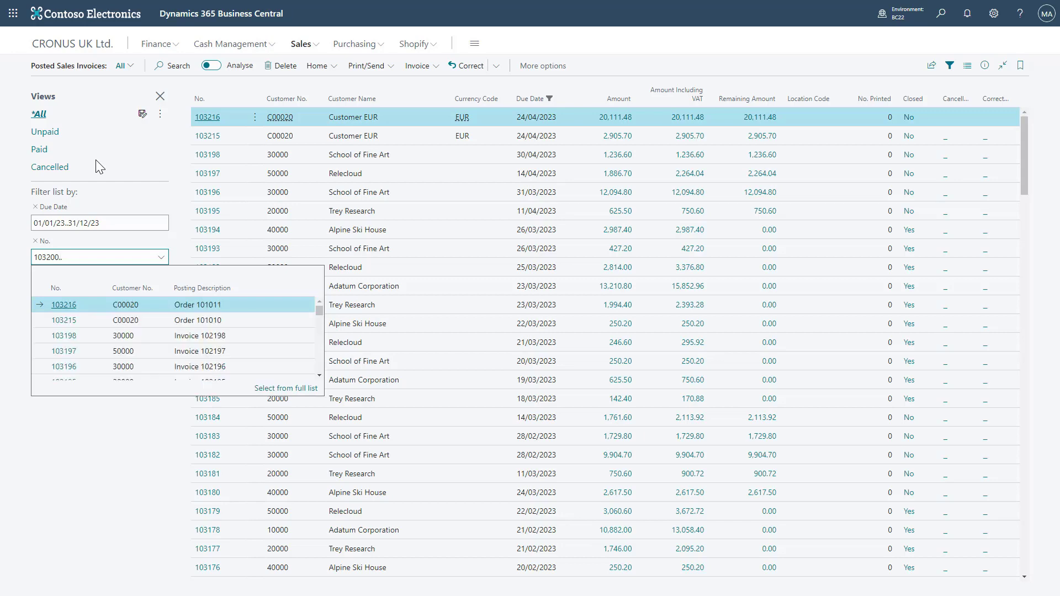
{"action": "type", "text": "1040"}
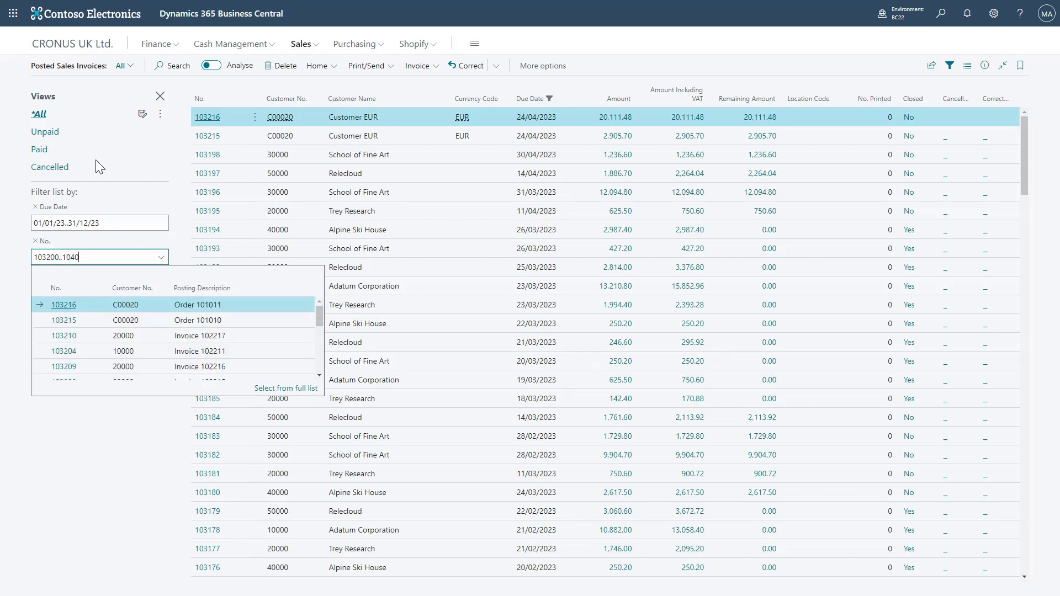
{"action": "type", "text": "00"}
{"action": "left_click", "coordinate": [80, 462]}
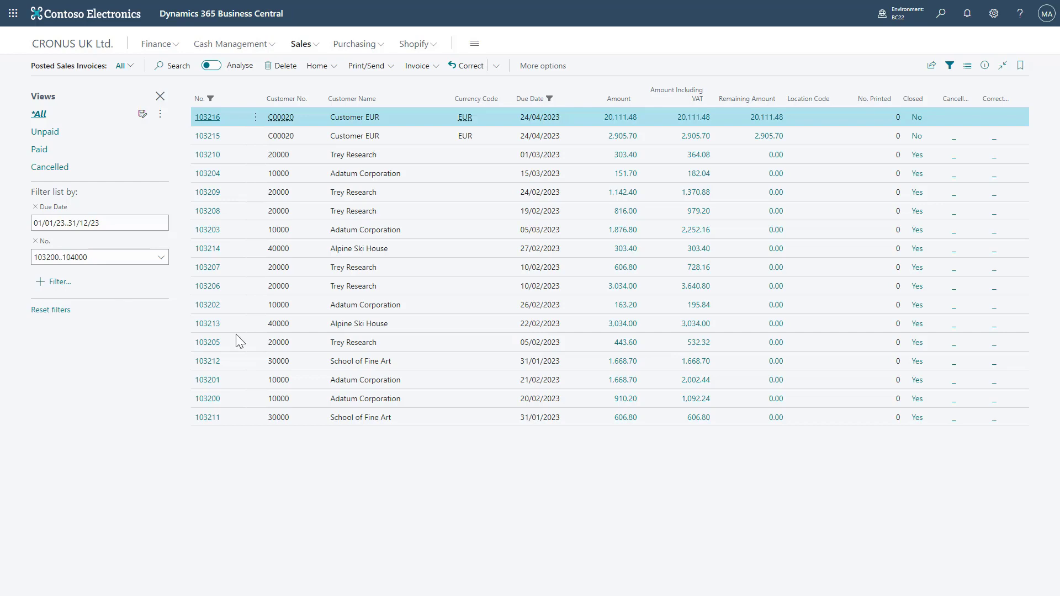
Step: Turn analysis back on, expand April, review the saved tabs, and add a new Default tab
{"action": "left_click", "coordinate": [212, 65]}
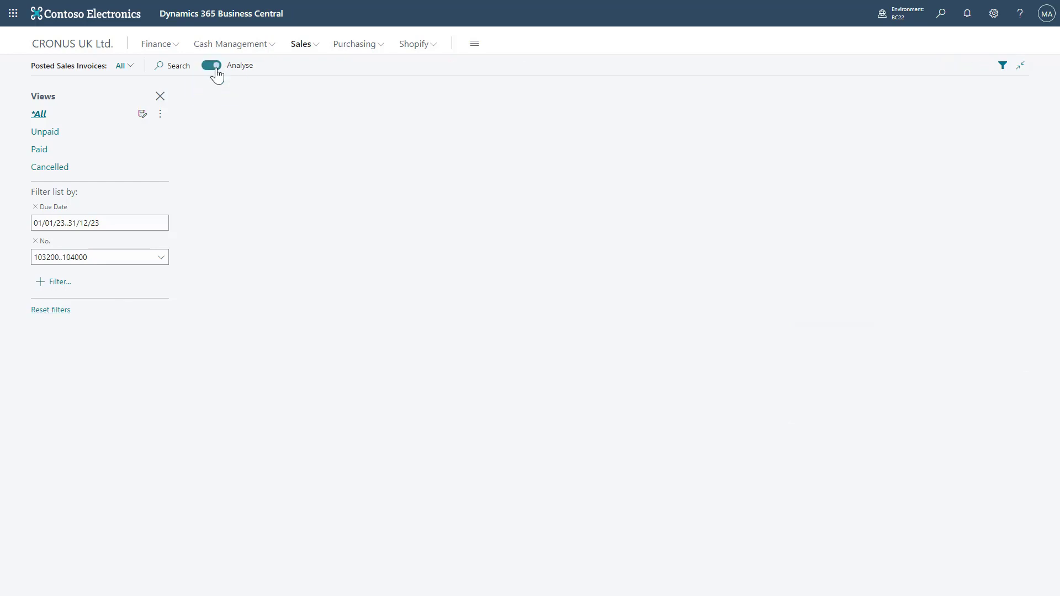
{"action": "left_click", "coordinate": [208, 104]}
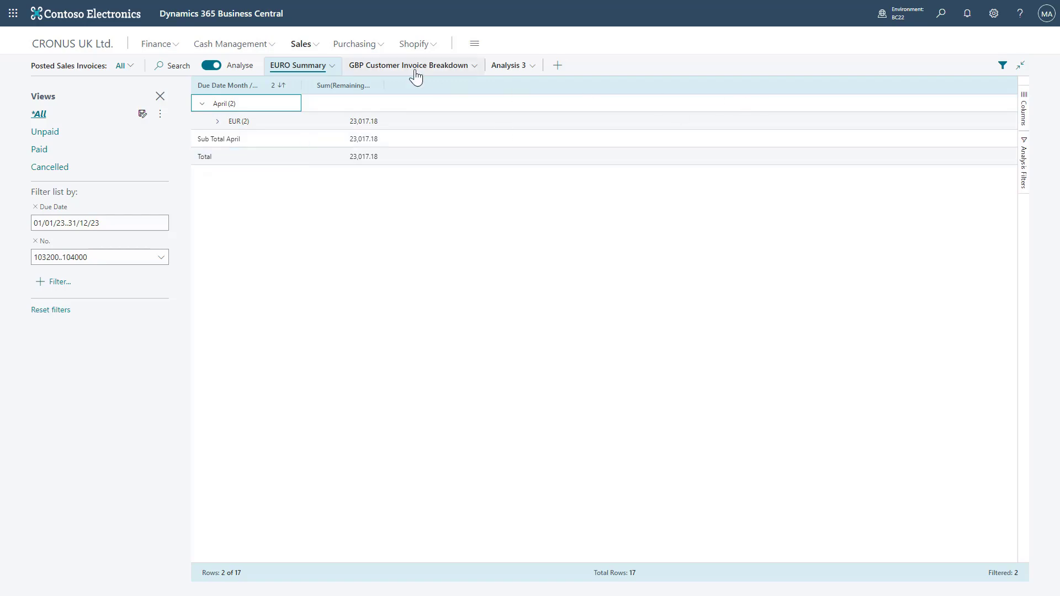
{"action": "left_click", "coordinate": [498, 68]}
{"action": "left_click", "coordinate": [432, 67]}
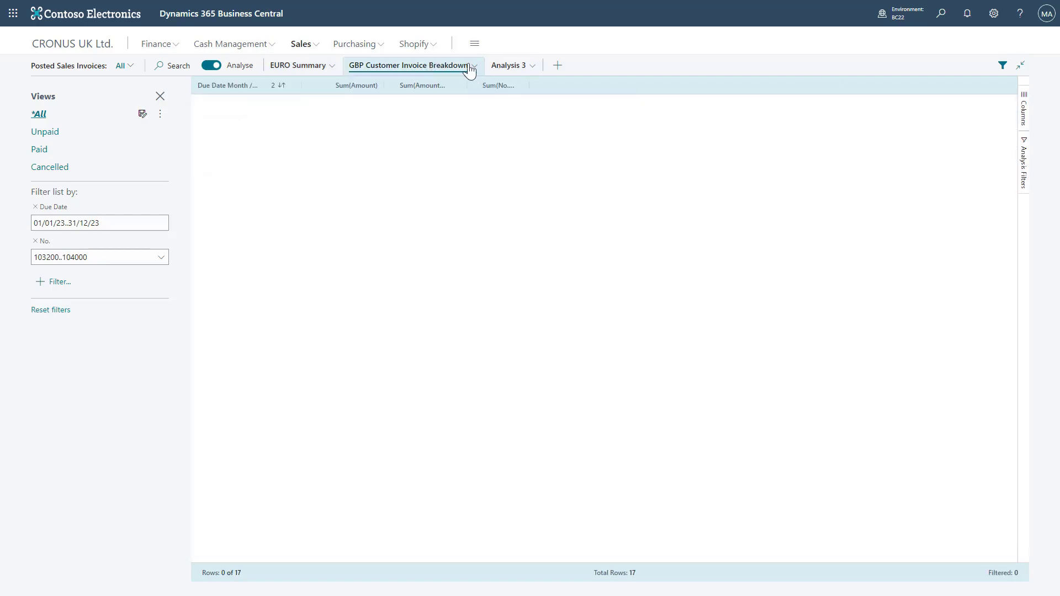
{"action": "left_click", "coordinate": [557, 69]}
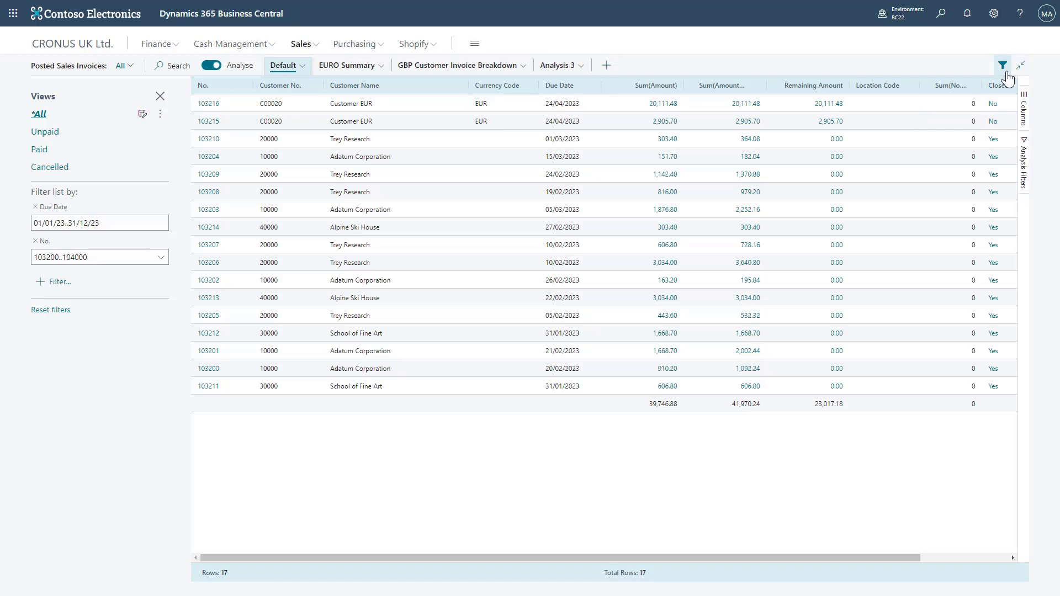
Step: Add a Due Date analysis filter greater than 01/04/2023, leaving two invoices totalling 23,017.18
{"action": "left_click", "coordinate": [1002, 66]}
{"action": "left_click", "coordinate": [1002, 66]}
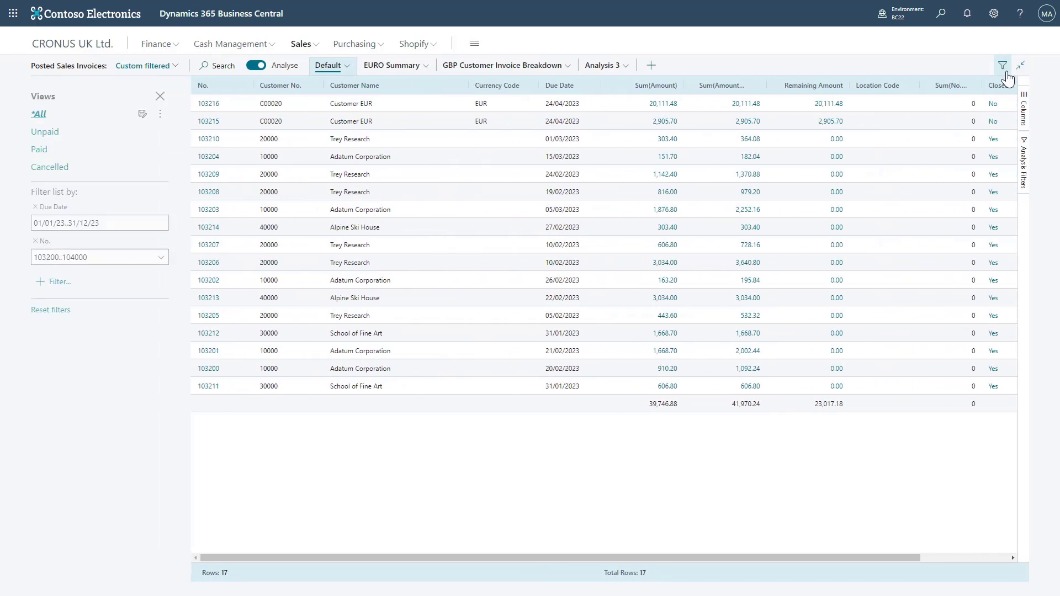
{"action": "left_click", "coordinate": [1021, 168]}
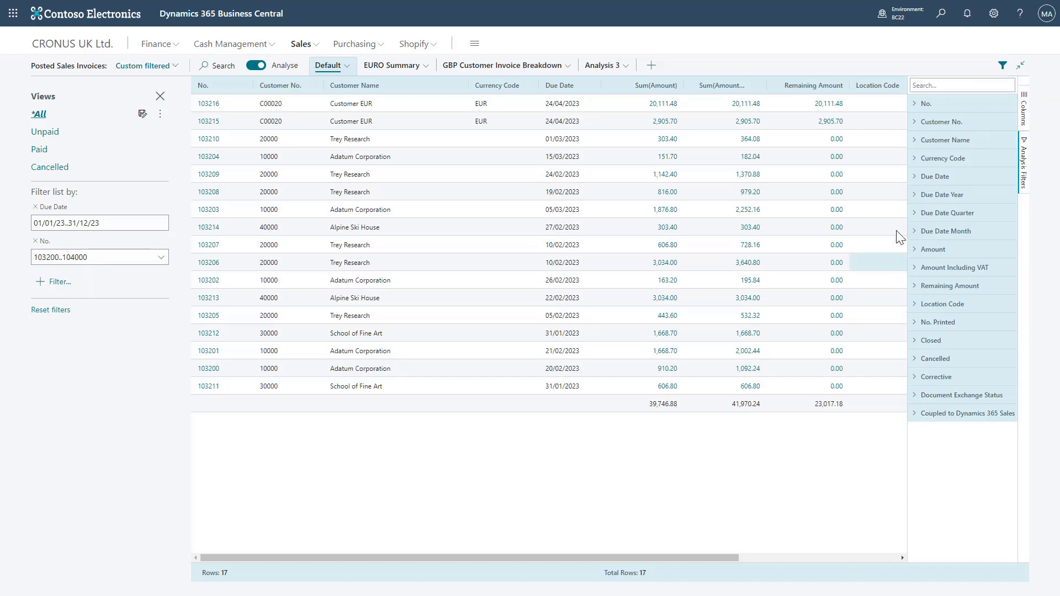
{"action": "left_click", "coordinate": [916, 179]}
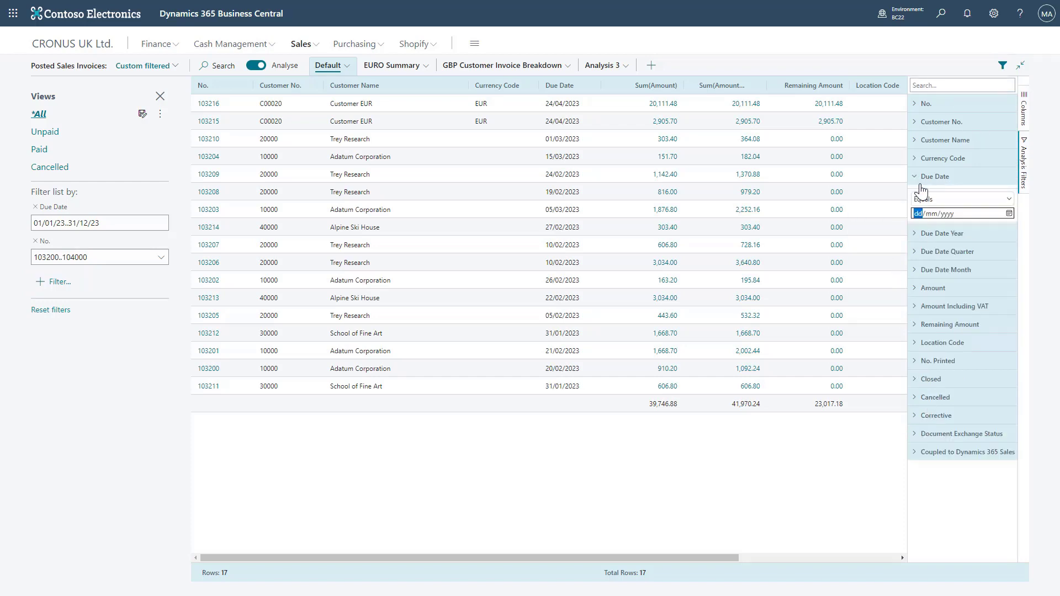
{"action": "left_click", "coordinate": [1000, 202]}
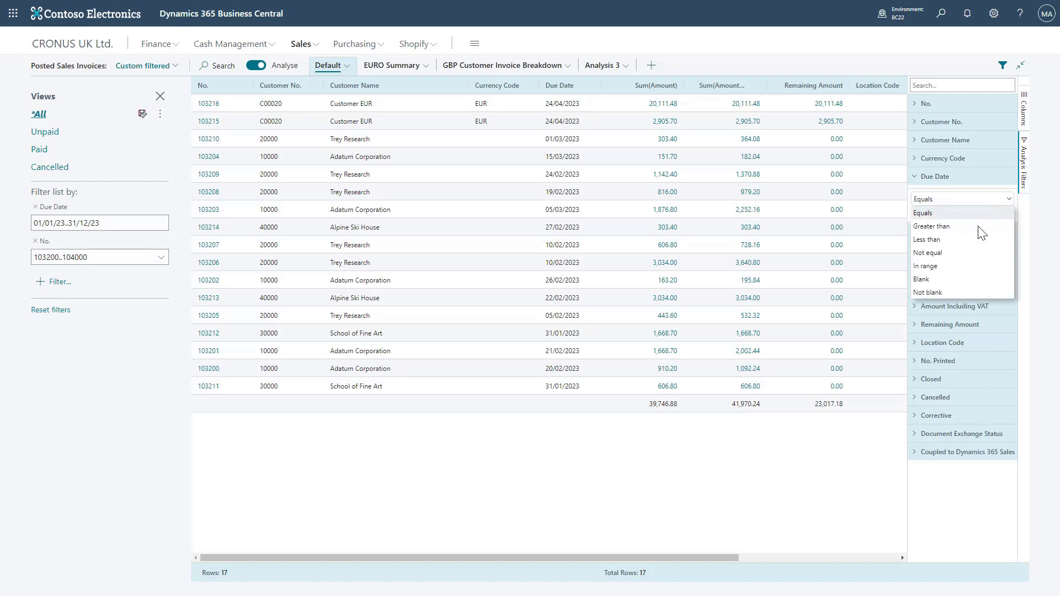
{"action": "left_click", "coordinate": [969, 226]}
{"action": "left_click", "coordinate": [1008, 213]}
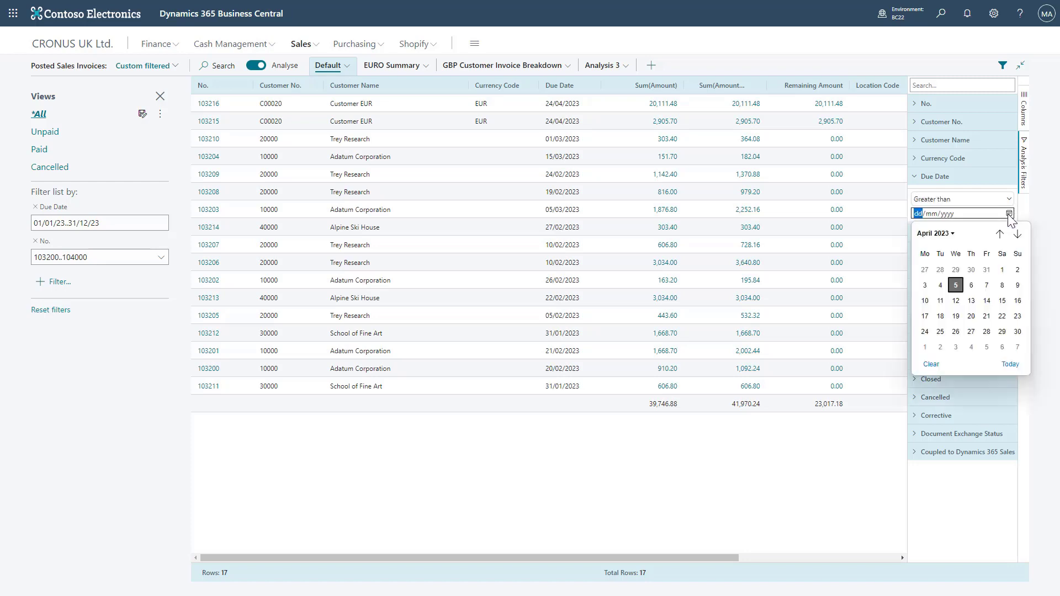
{"action": "left_click", "coordinate": [1000, 270]}
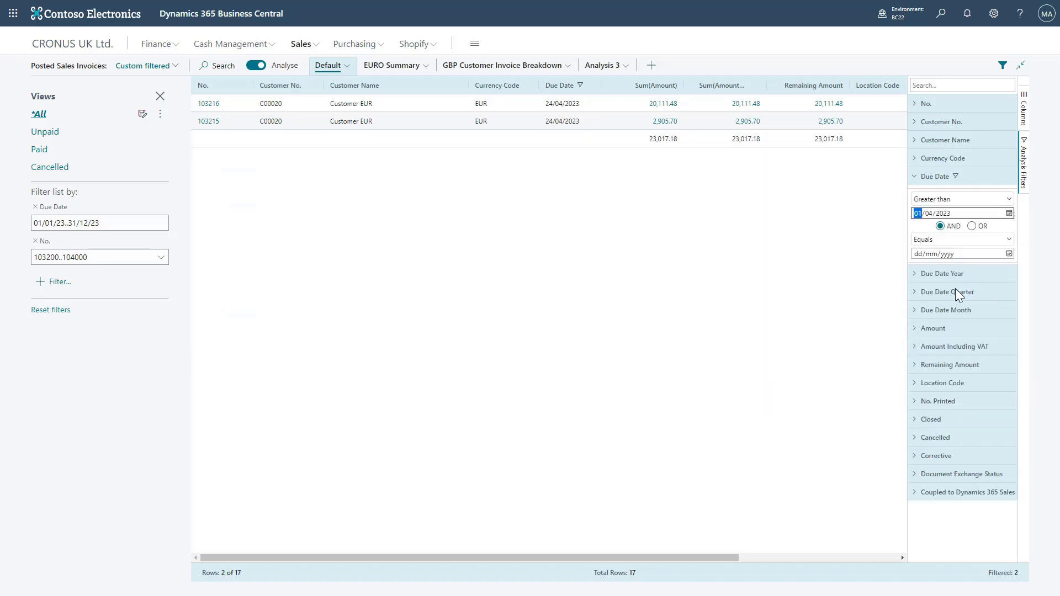